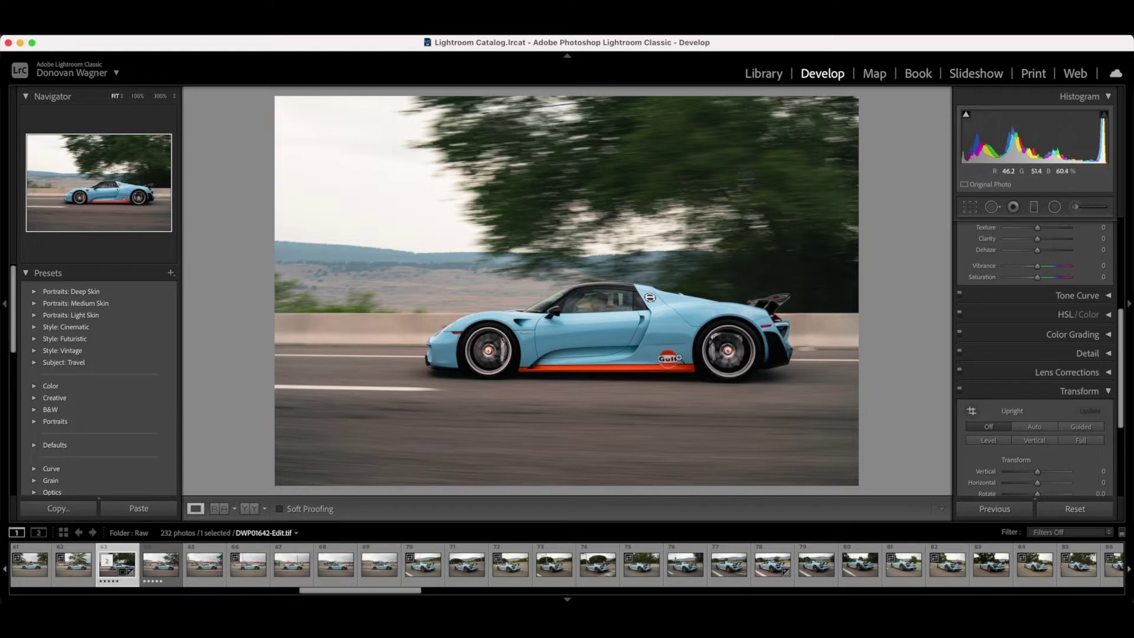
# Step: Open the unedited DWP01642.ARW photo and inspect the car's body and wheels and the U-Haul truck behind it at 100%
pyautogui.press('Right')
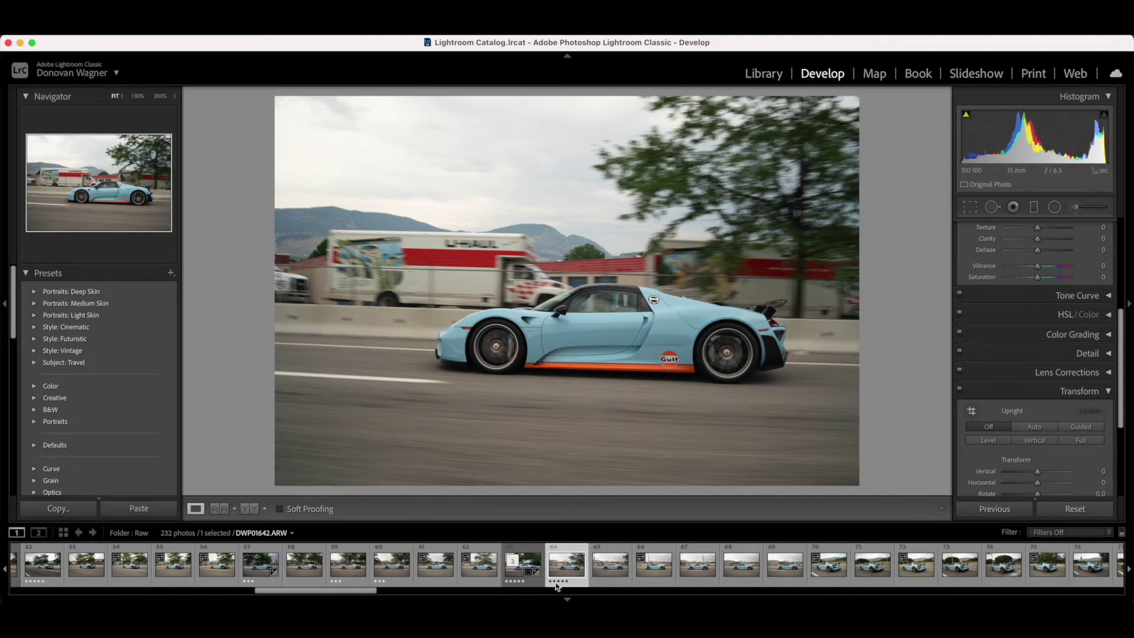
pyautogui.click(694, 354)
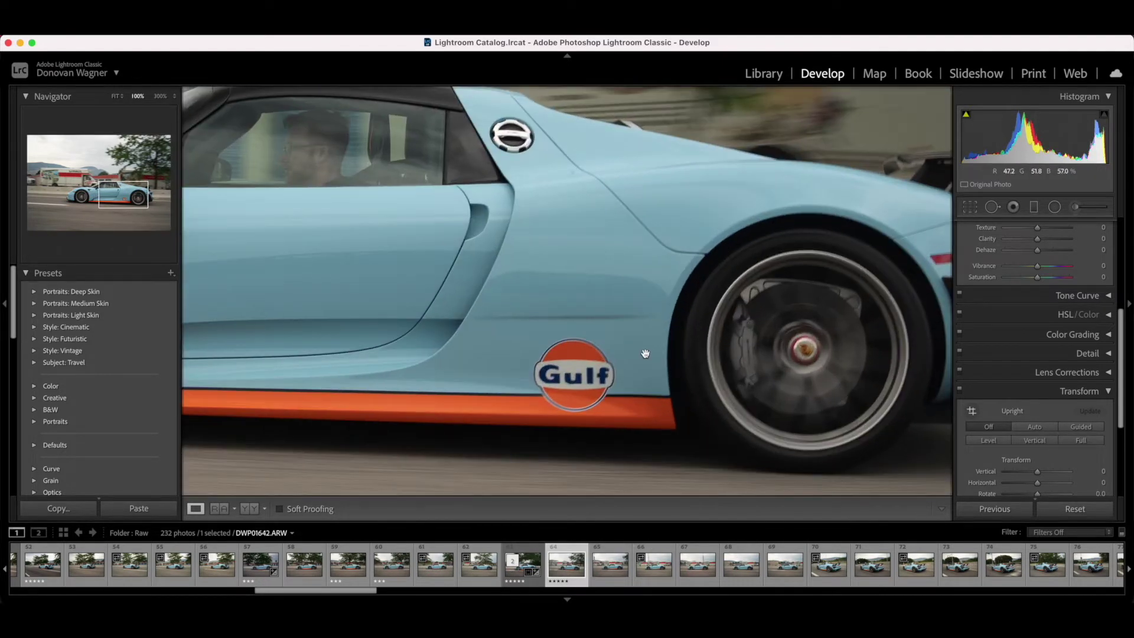
pyautogui.hscroll(-10, 638, 354)
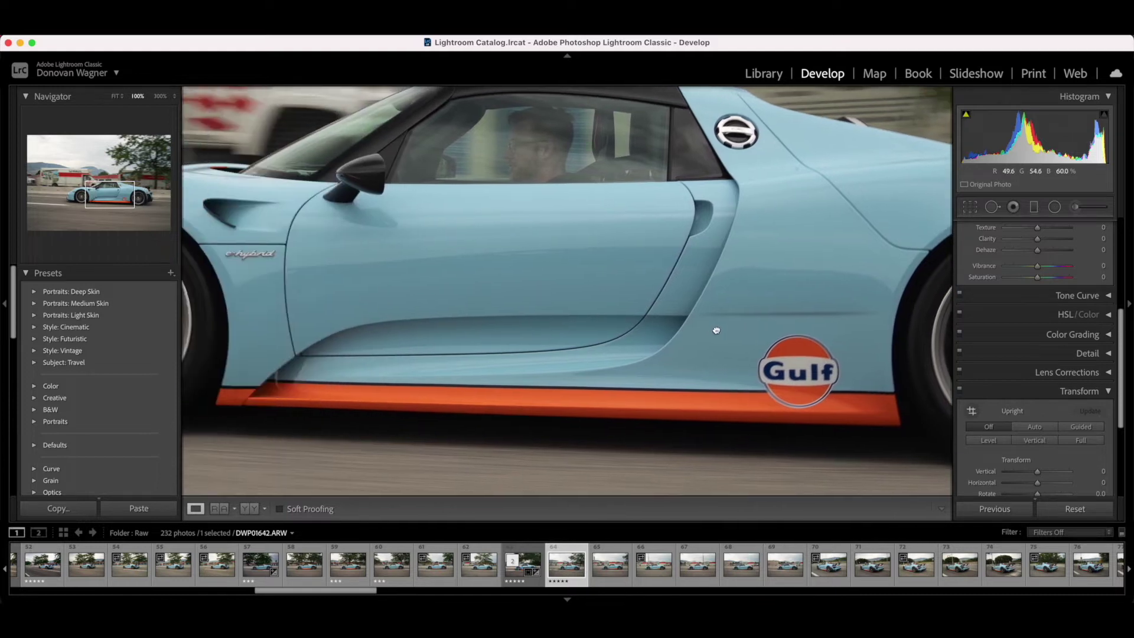
pyautogui.hscroll(-10, 505, 304)
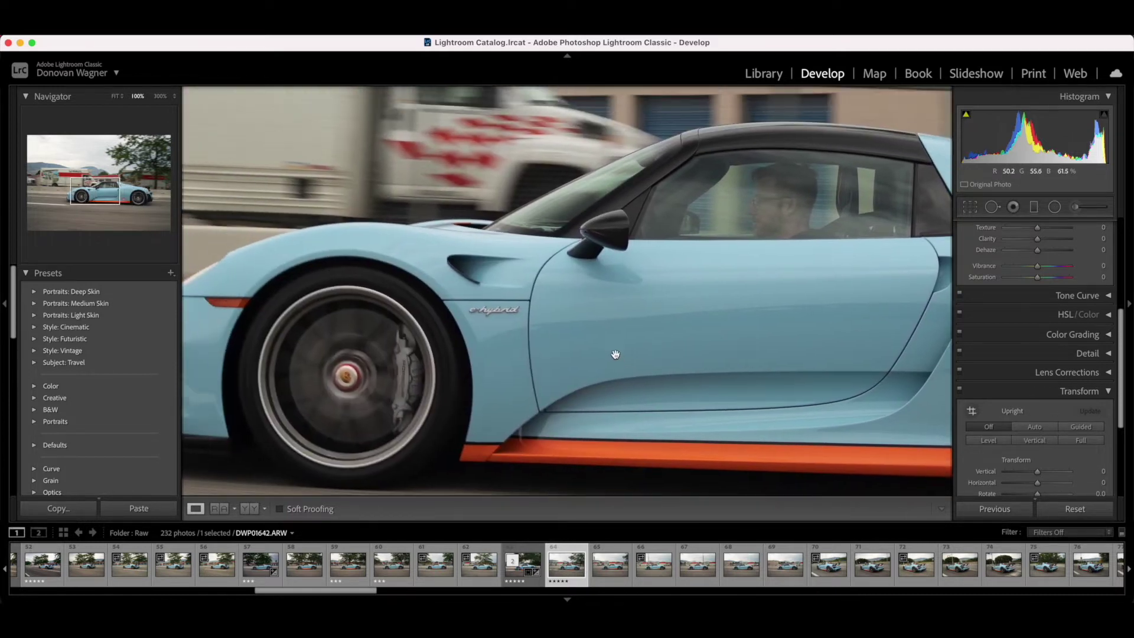
pyautogui.hscroll(18, 733, 347)
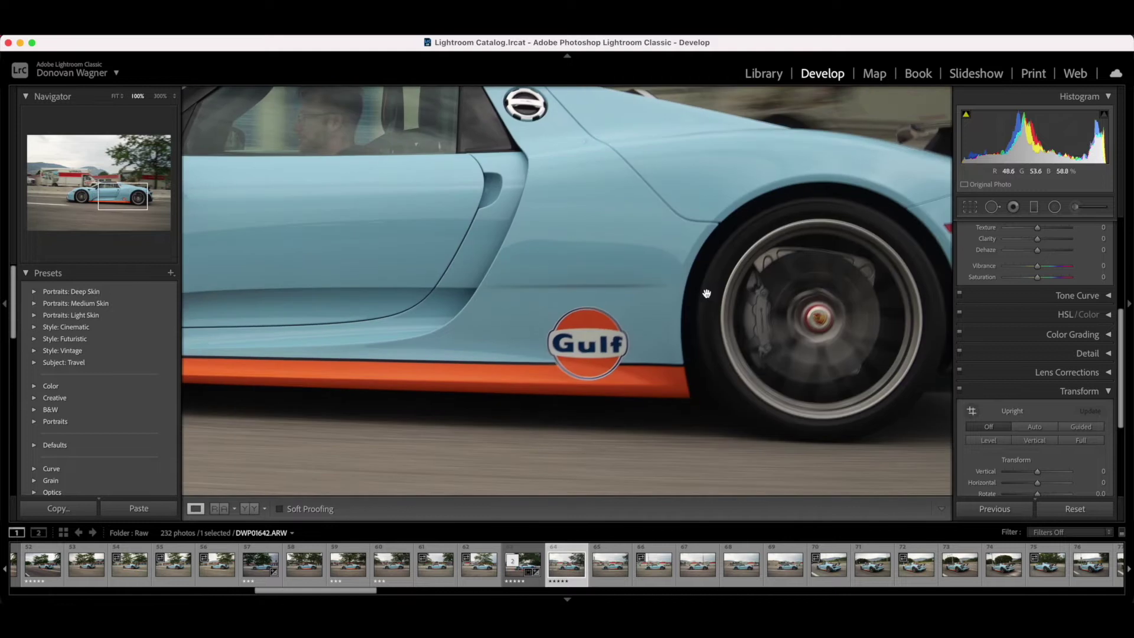
pyautogui.hscroll(-18, 494, 304)
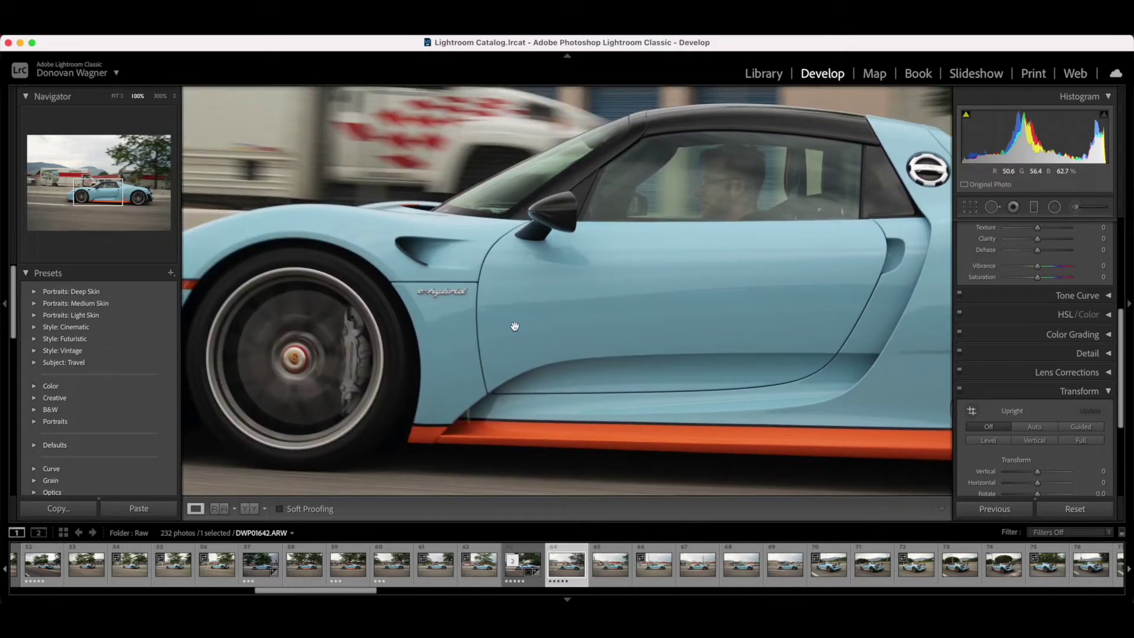
pyautogui.click(583, 321)
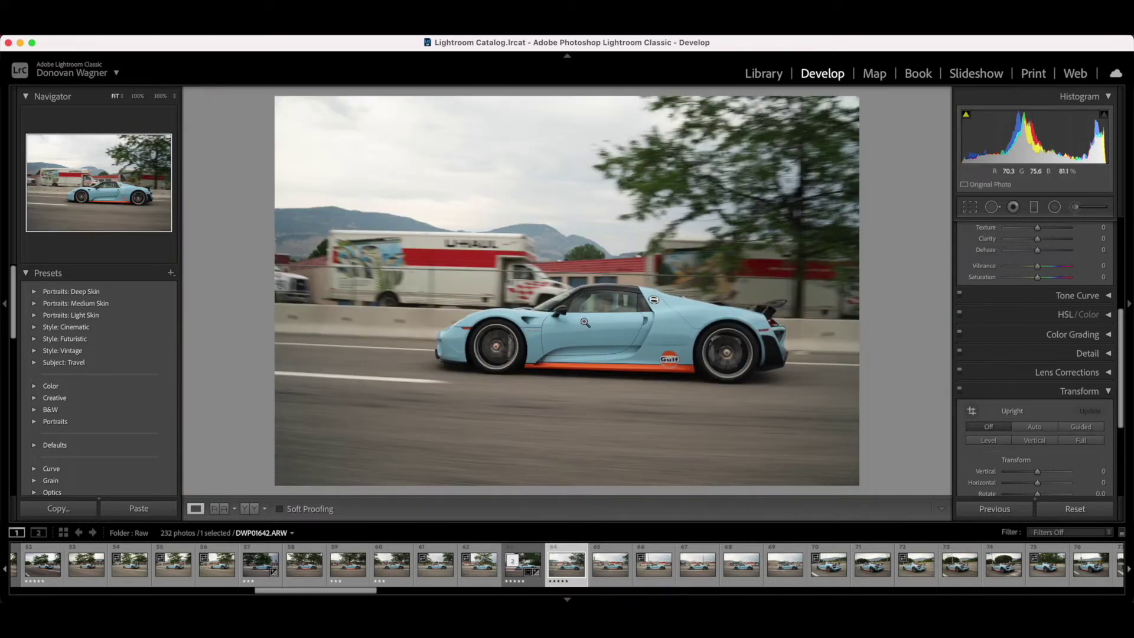
pyautogui.click(479, 245)
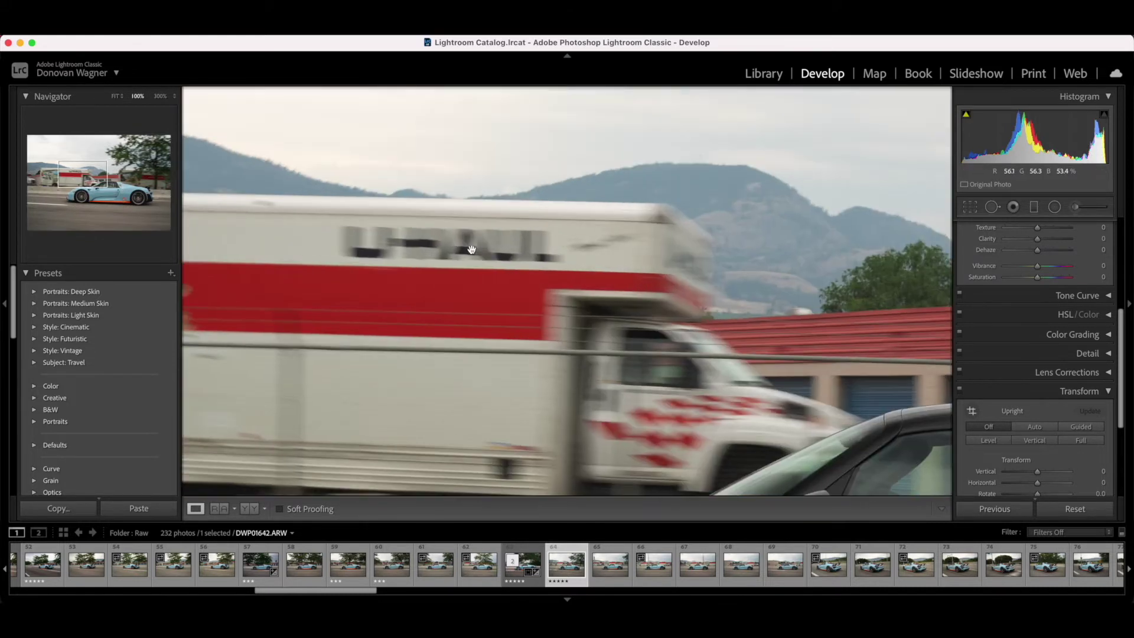
pyautogui.click(627, 258)
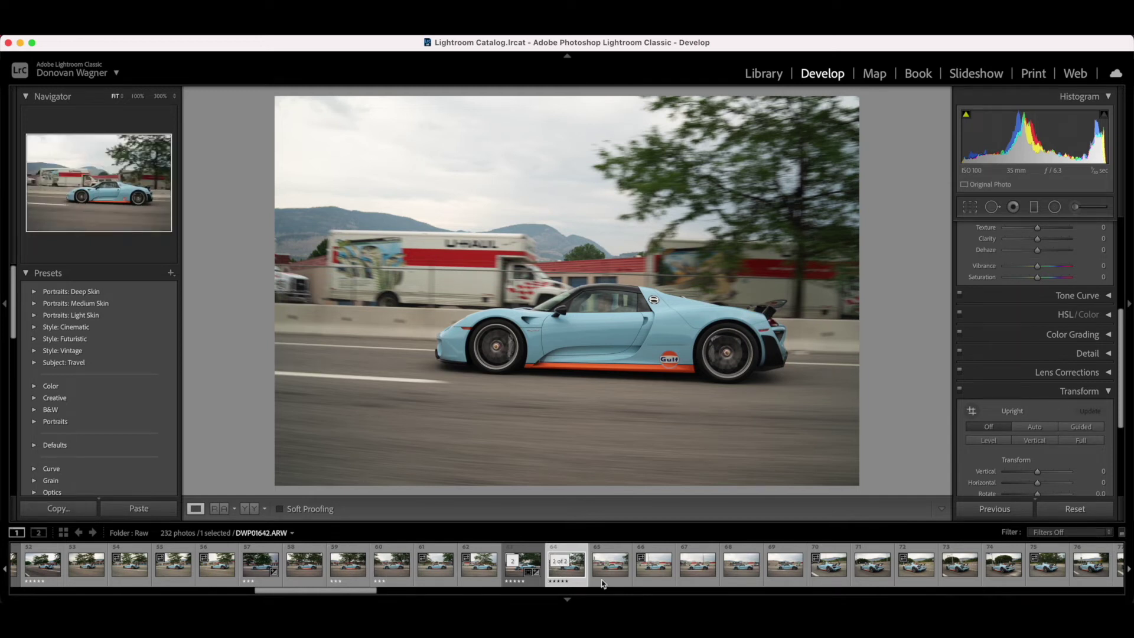
# Step: Open the three-star rear-view photo DWP01666.ARW for editing
pyautogui.hscroll(2, 781, 577)
pyautogui.hscroll(8, 781, 577)
pyautogui.hscroll(1, 781, 573)
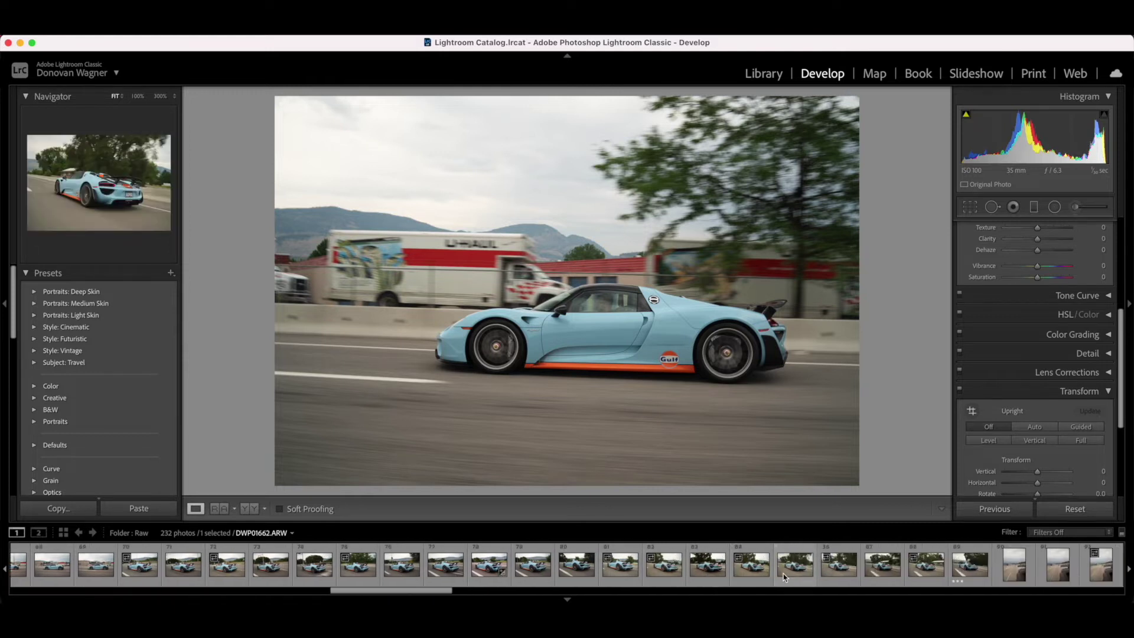
pyautogui.click(969, 564)
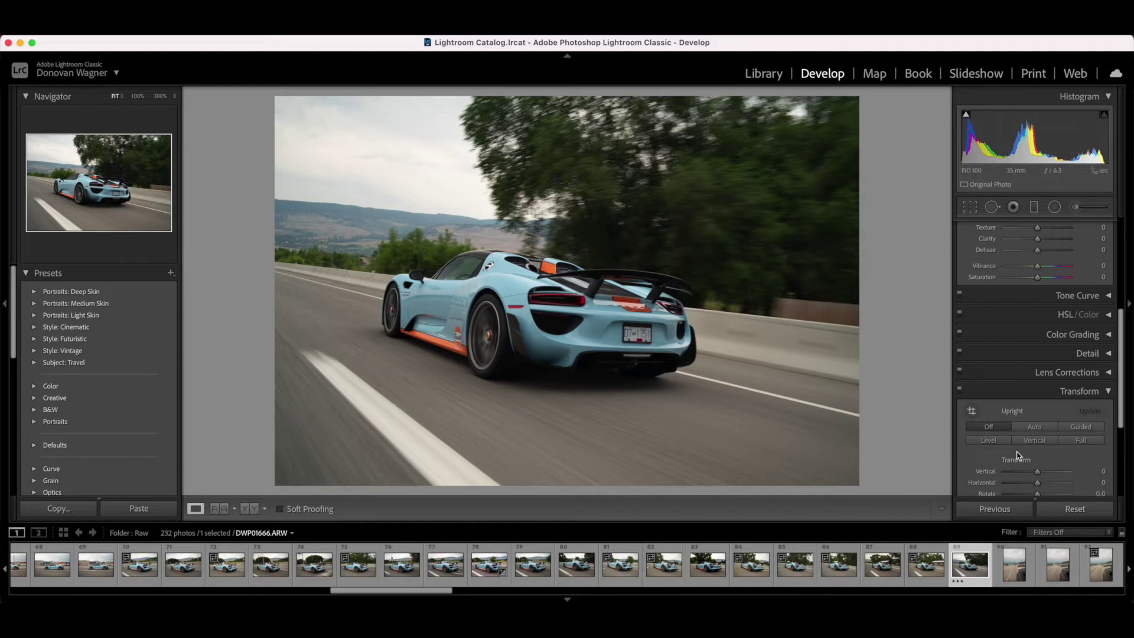
# Step: Set the Horizontal transform of the rear-view photo to -100
pyautogui.scroll(-5, 1017, 455)
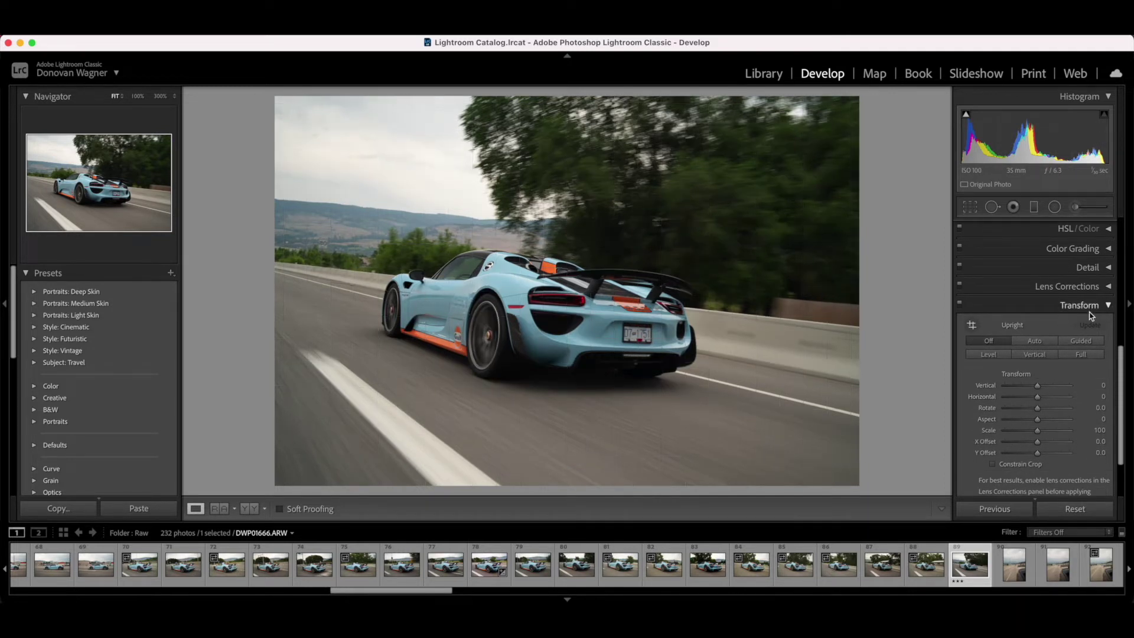
pyautogui.scroll(-2, 1091, 316)
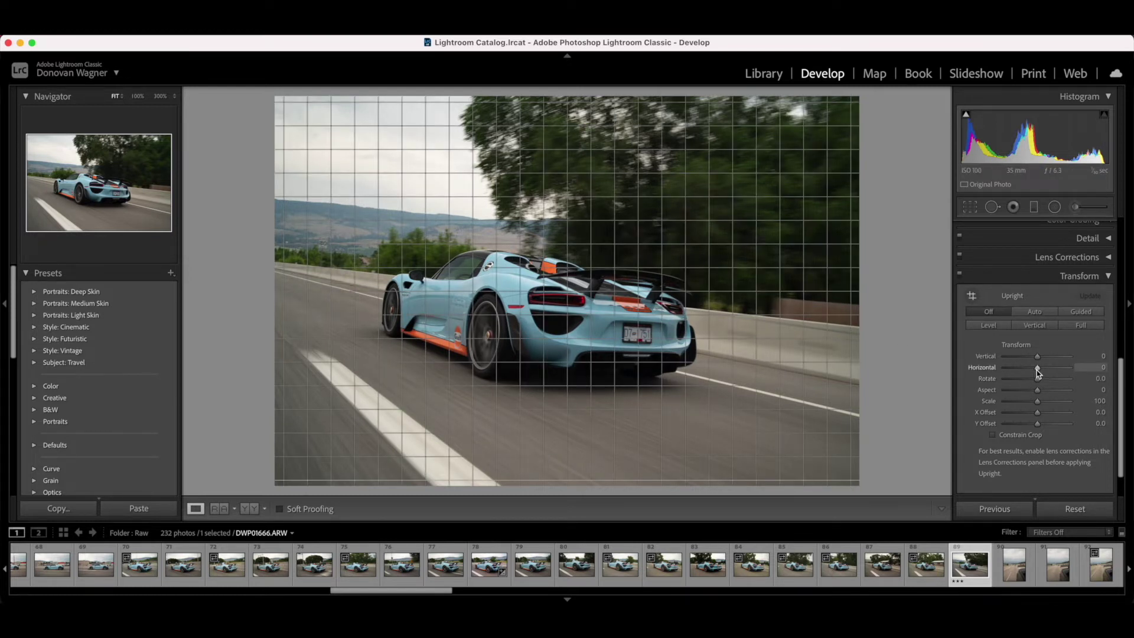
pyautogui.moveTo(1038, 369); pyautogui.dragTo(991, 373)
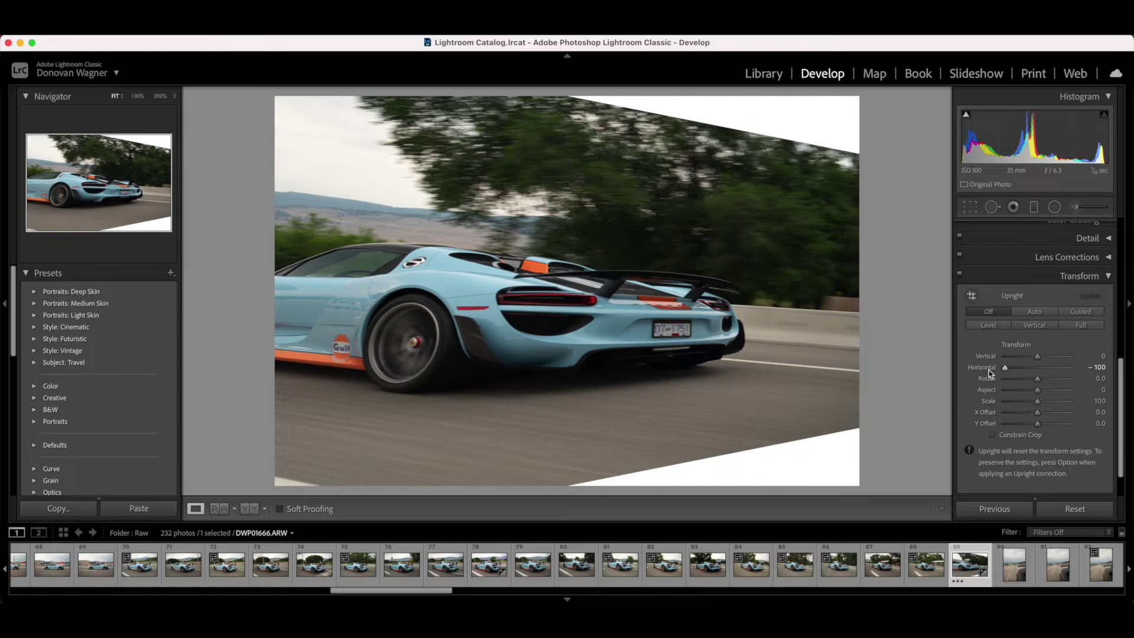
# Step: Set the Vertical transform of the rear-view photo to +16
pyautogui.click(1037, 357)
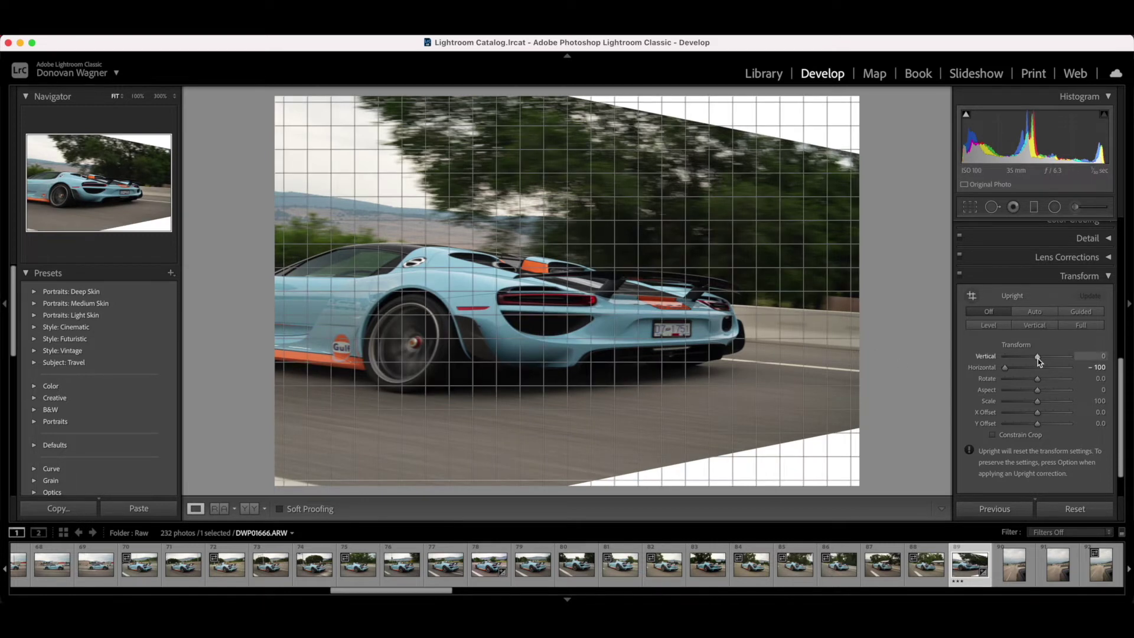
pyautogui.click(1064, 364)
pyautogui.moveTo(1038, 356); pyautogui.dragTo(1044, 356)
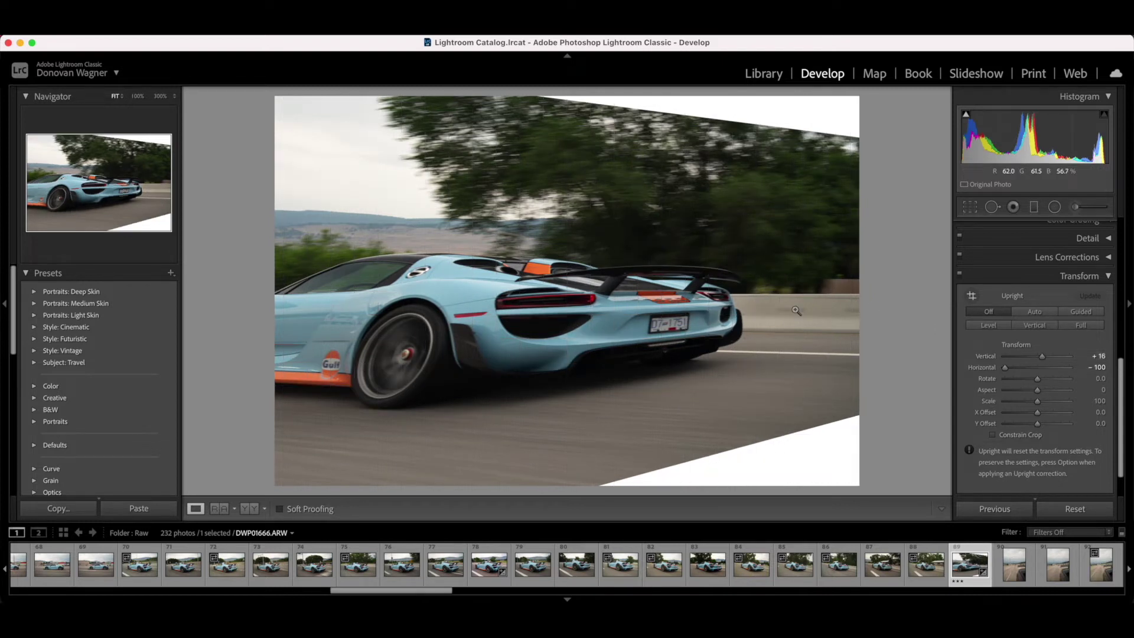
# Step: Set the Scale transform of the rear-view photo to 122 to enlarge it within the frame
pyautogui.click(1037, 412)
pyautogui.click(1037, 412)
pyautogui.click(1039, 401)
pyautogui.click(1039, 401)
pyautogui.click(1044, 405)
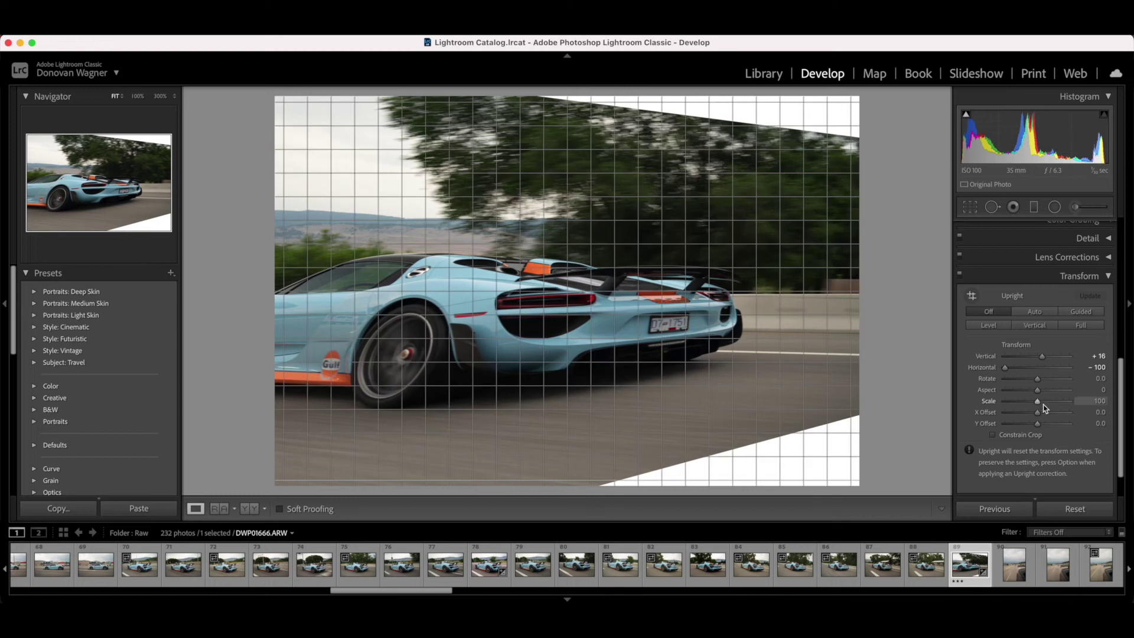
pyautogui.moveTo(1039, 403); pyautogui.dragTo(1051, 402)
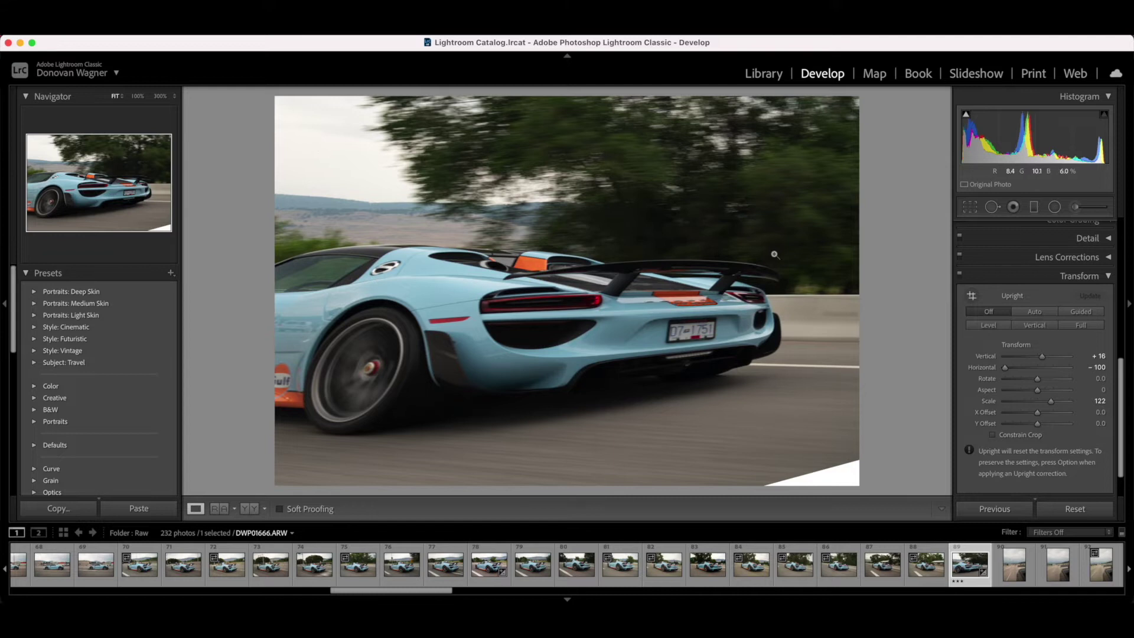
# Step: Compare the original side-view photo with the transformed DWP01666.ARW and look through the neighbouring shots of the car
pyautogui.press('super+z')
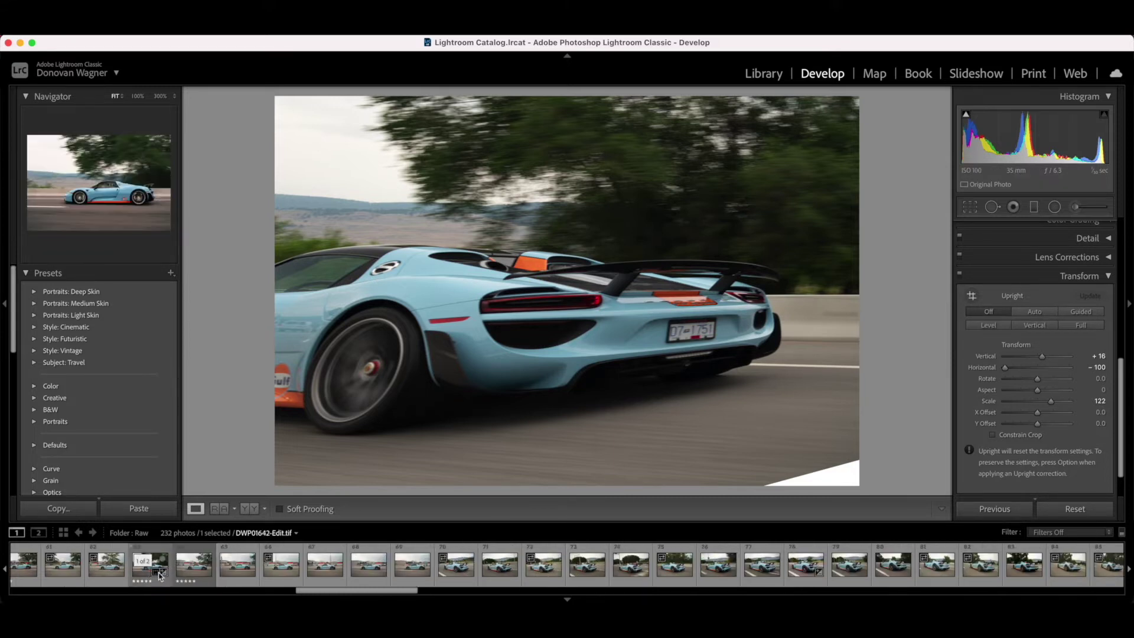
pyautogui.click(196, 577)
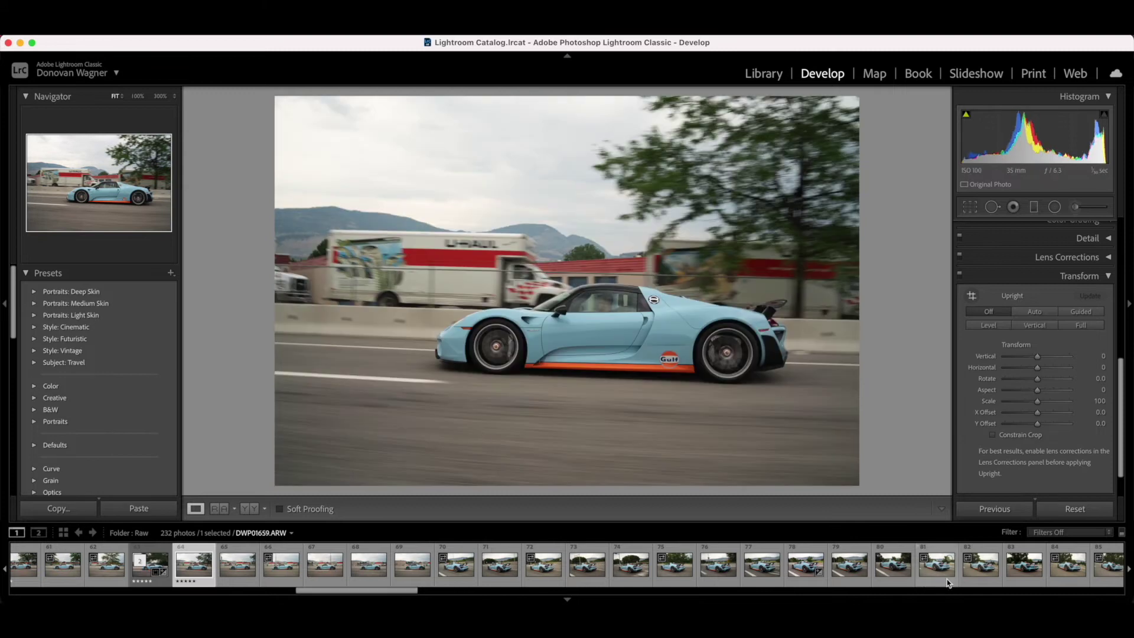
pyautogui.hscroll(3, 961, 567)
pyautogui.click(1102, 564)
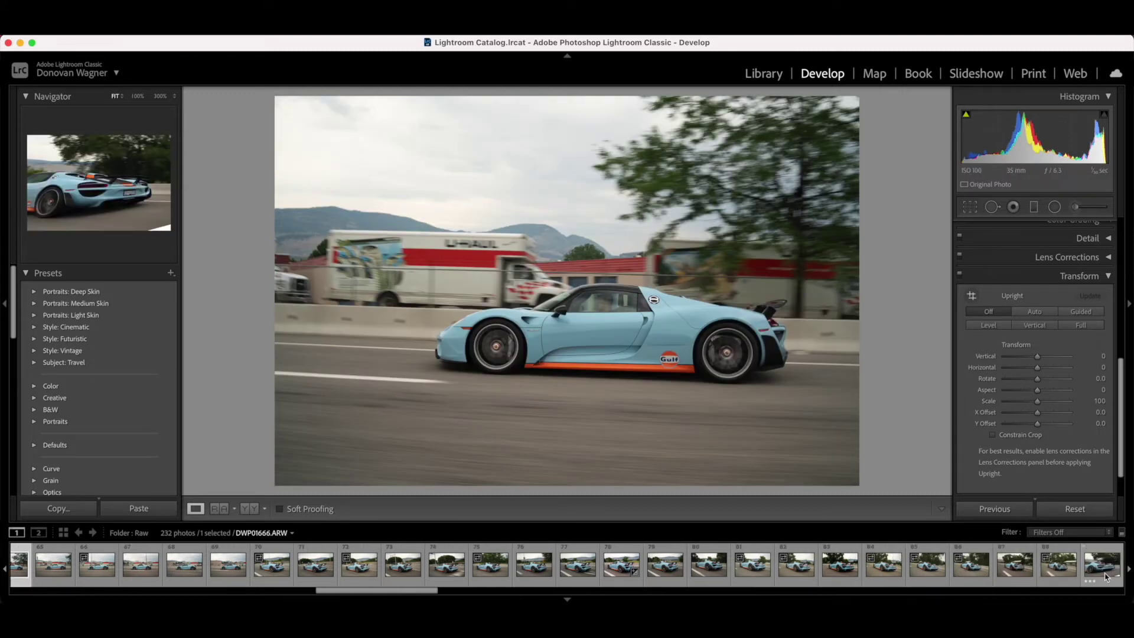
pyautogui.press('Left')
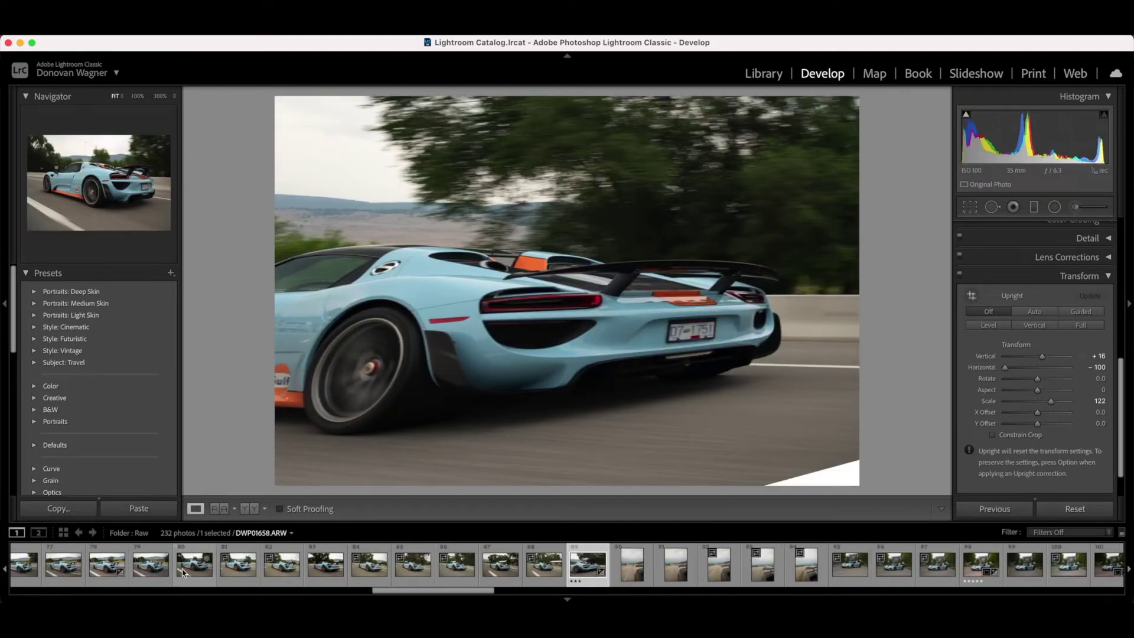
pyautogui.hscroll(3, 722, 585)
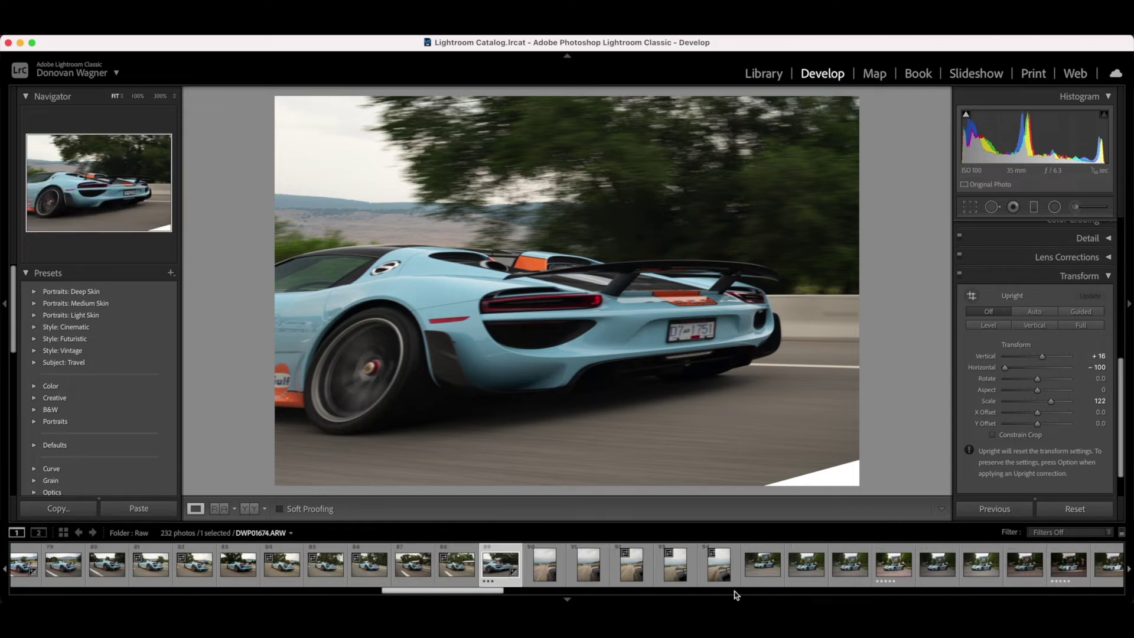
pyautogui.hscroll(-5, 662, 575)
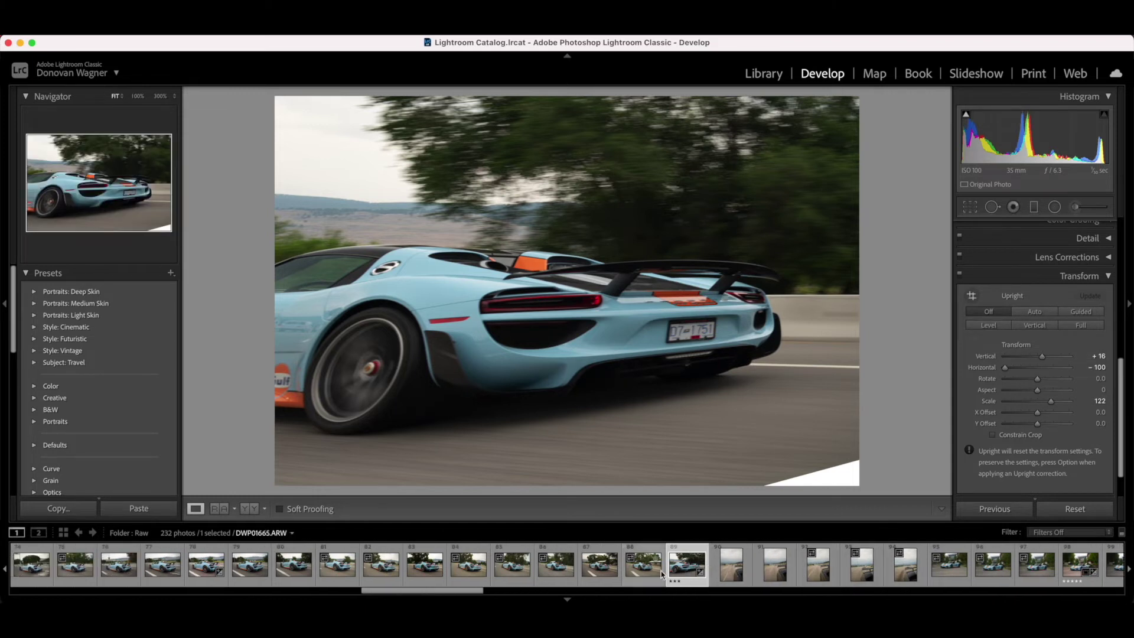
pyautogui.hscroll(-8, 662, 575)
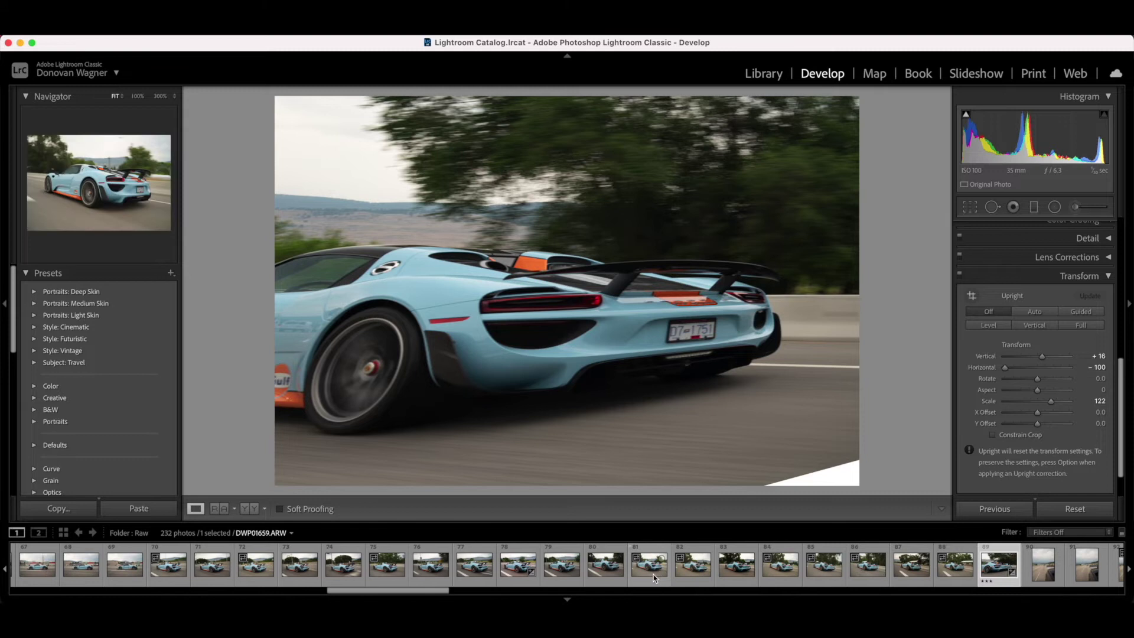
pyautogui.hscroll(-3, 508, 576)
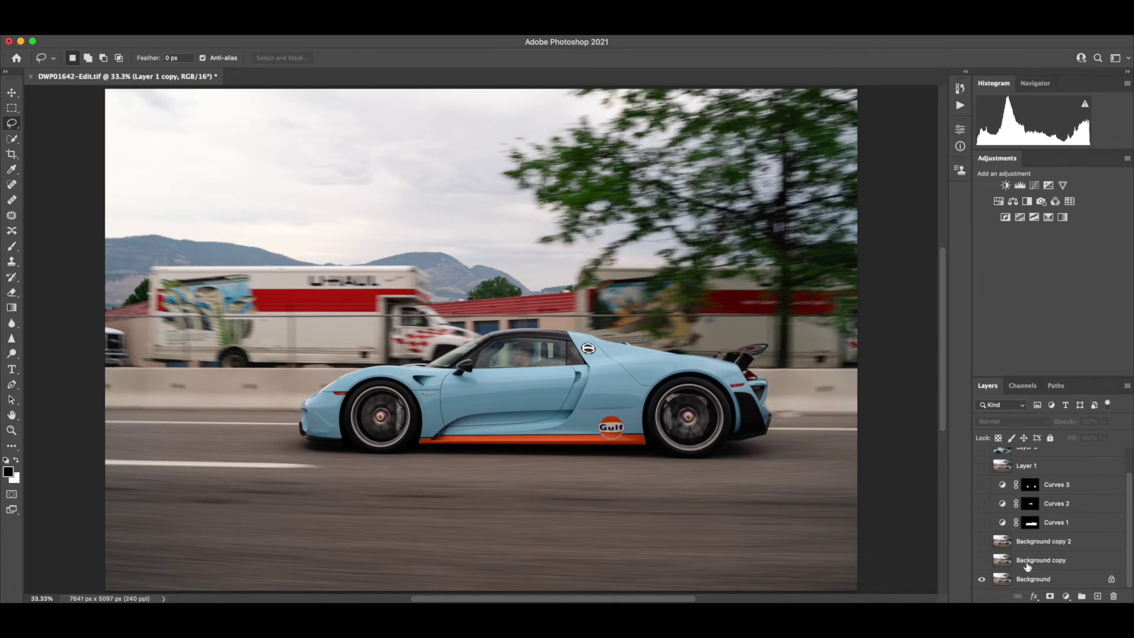
# Step: In Photoshop, make Background copy, Background copy 2, Curves 1, Curves 2 and Curves 3 visible in DWP01642-Edit.tif
pyautogui.click(982, 561)
pyautogui.click(982, 522)
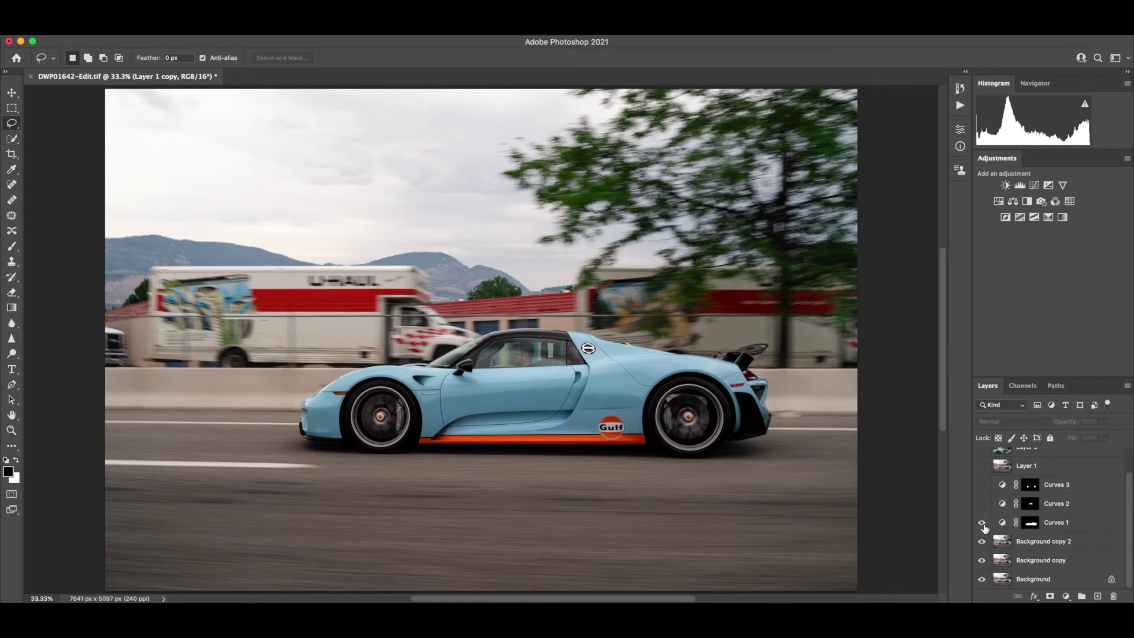
pyautogui.click(982, 485)
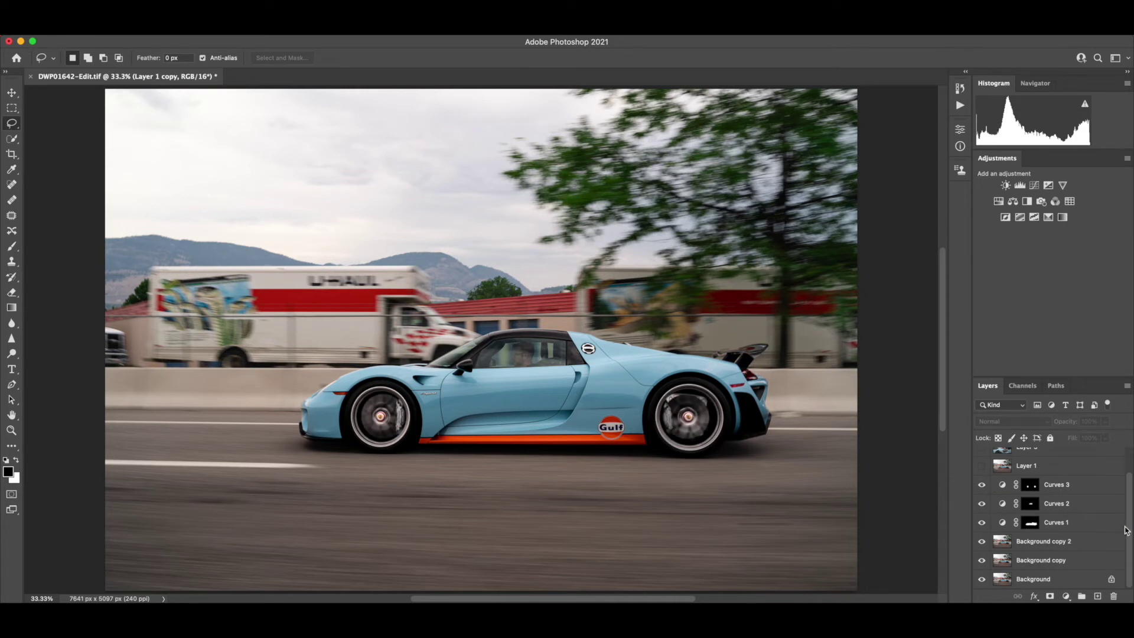
# Step: Make Layer 1 visible, and show the rear-view photo on Layer 3 briefly before hiding it again
pyautogui.scroll(2, 1125, 530)
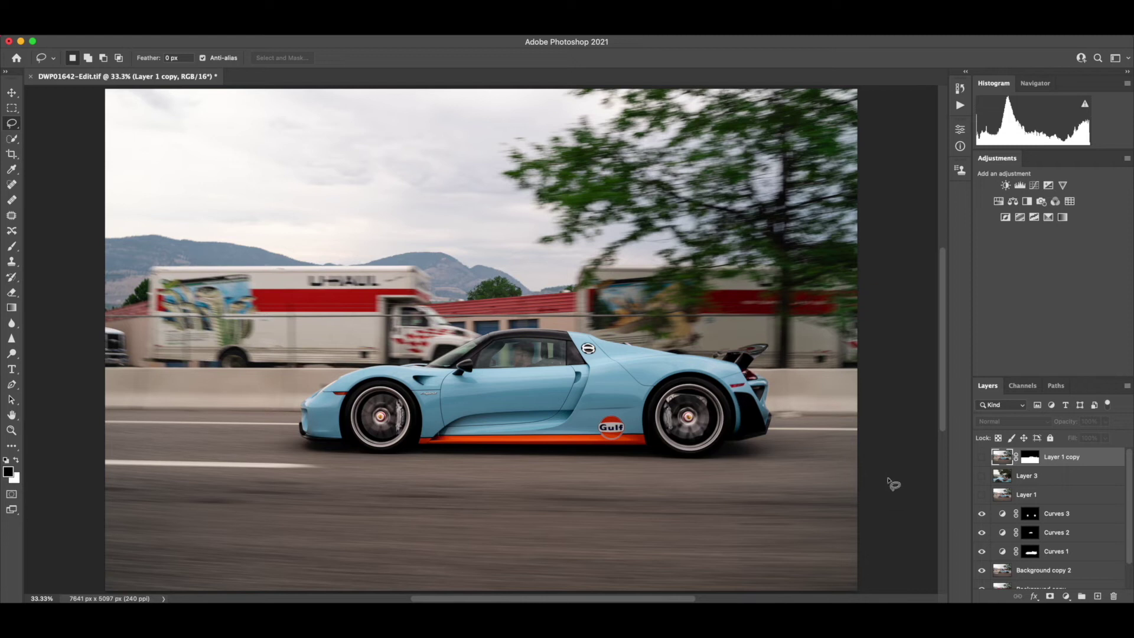
pyautogui.click(982, 494)
pyautogui.click(982, 494)
pyautogui.click(982, 476)
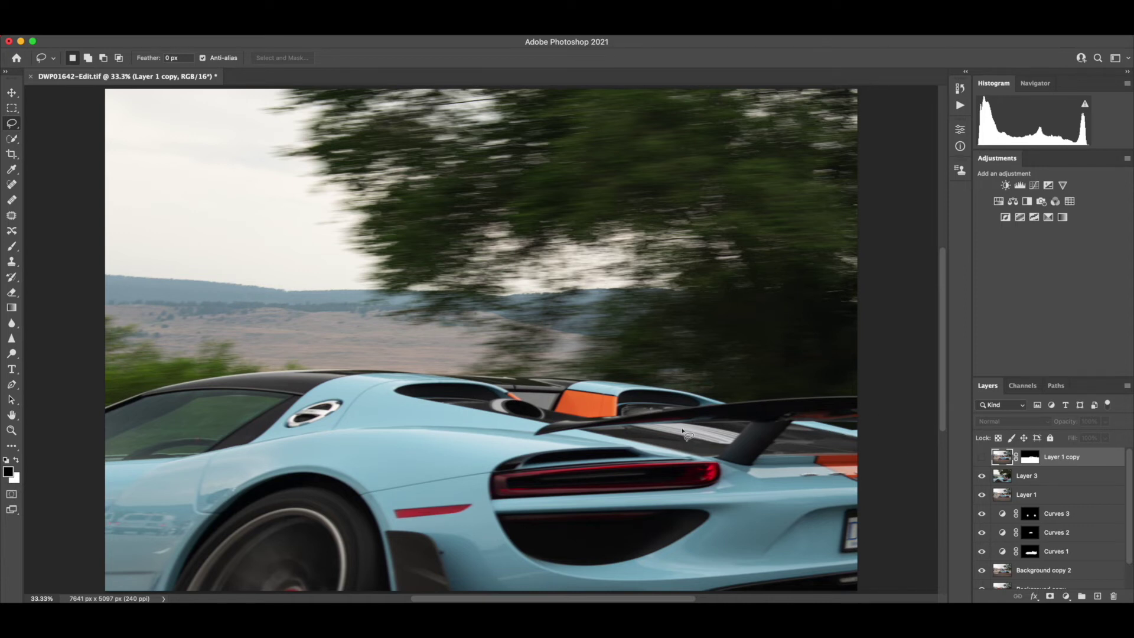
pyautogui.scroll(-3, 699, 436)
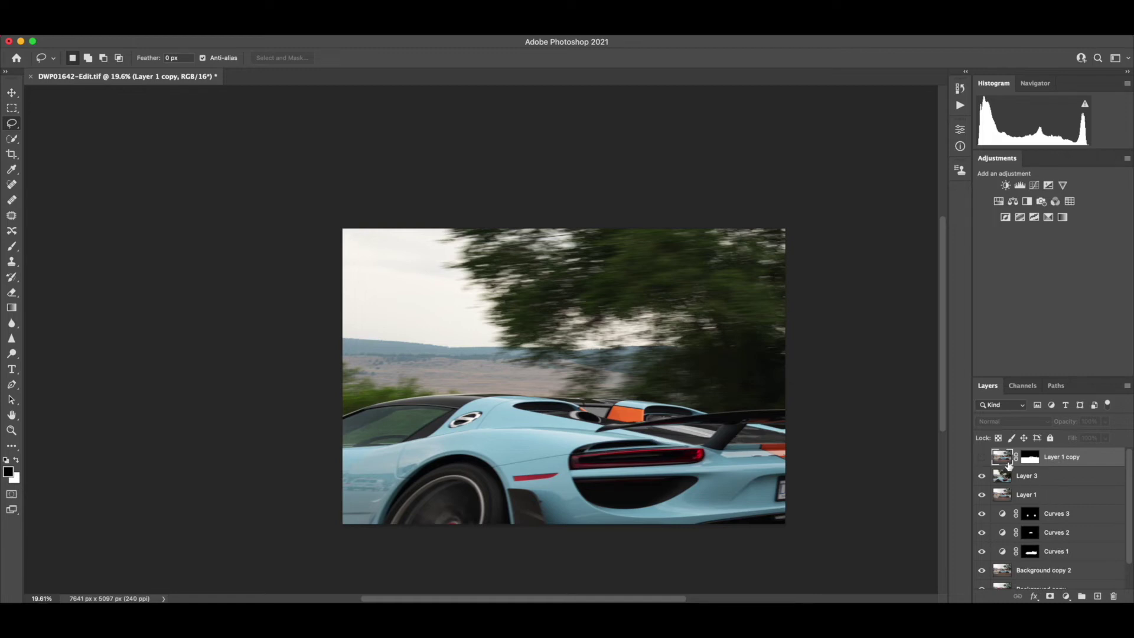
pyautogui.click(982, 476)
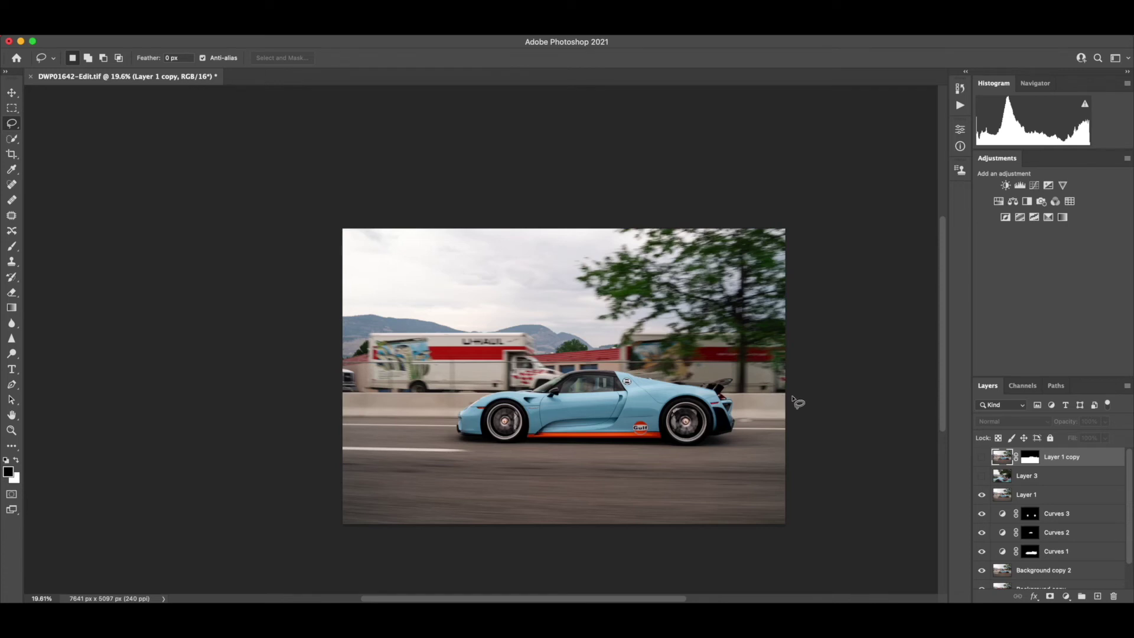
# Step: Examine the car's rear spoiler, rear wheel, door and windows up close with Layer 1 visible
pyautogui.scroll(5, 790, 400)
pyautogui.scroll(3, 827, 422)
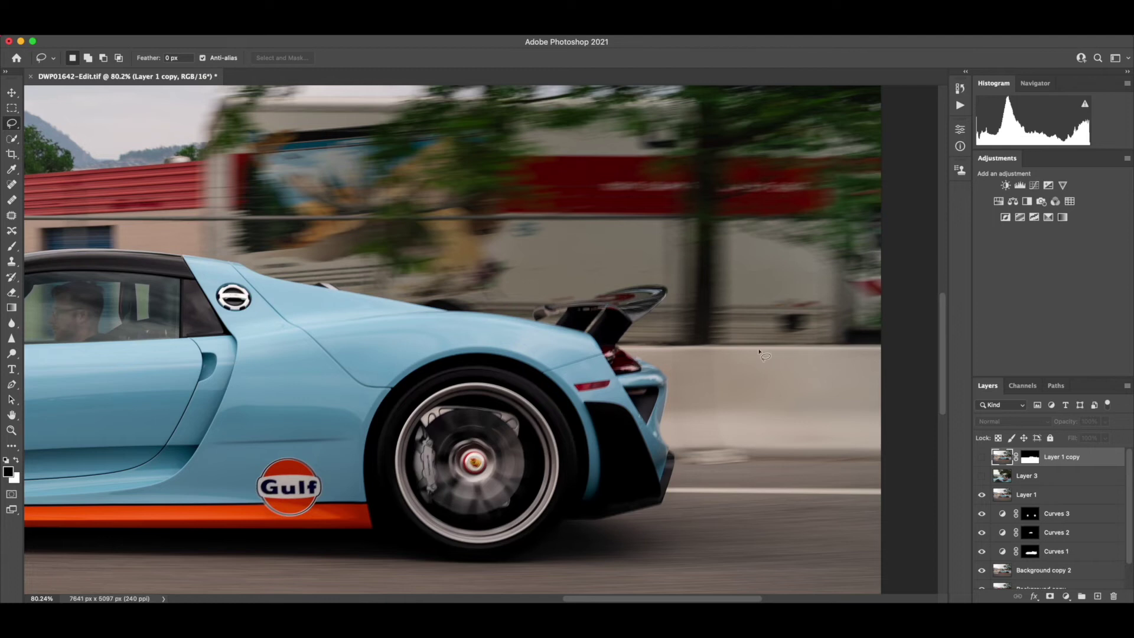
pyautogui.hscroll(-1, 643, 355)
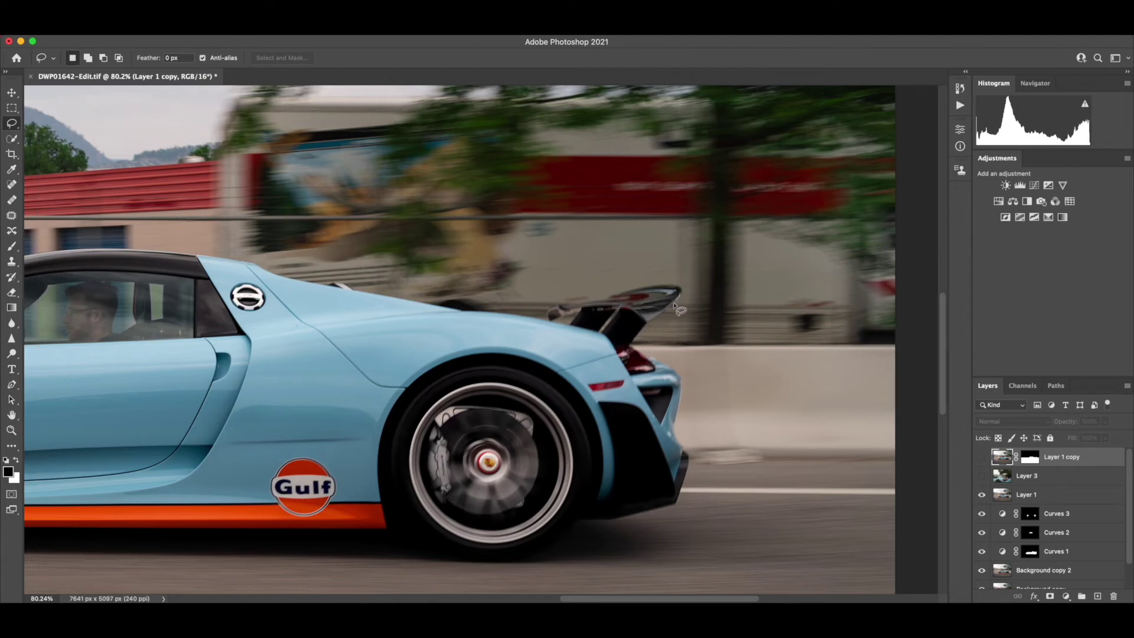
pyautogui.scroll(1, 511, 328)
pyautogui.hscroll(-15, 461, 343)
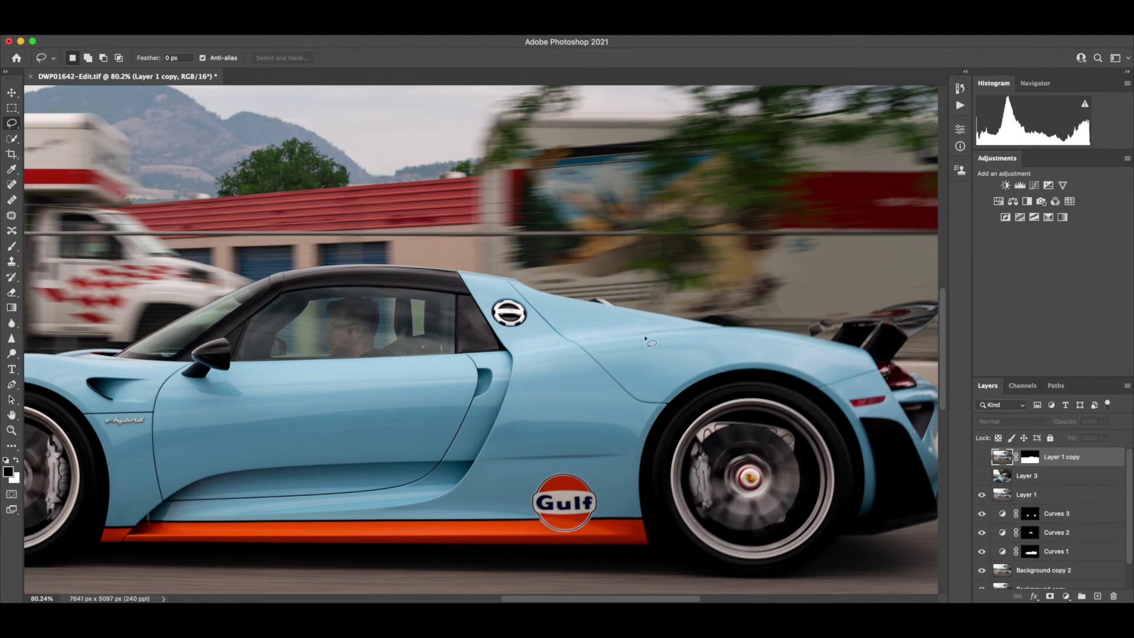
# Step: Load the mask of Layer 1 copy as a selection outlining the car and road, and show that layer
pyautogui.hscroll(-14, 536, 336)
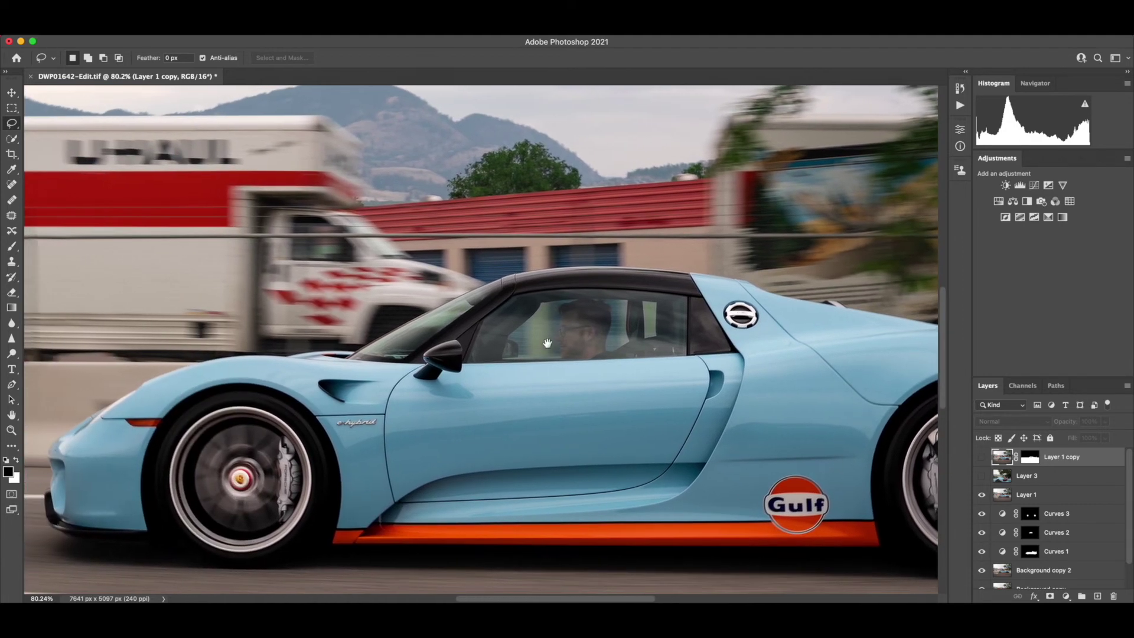
pyautogui.moveTo(475, 359); pyautogui.dragTo(653, 345)
pyautogui.moveTo(503, 340); pyautogui.dragTo(709, 332)
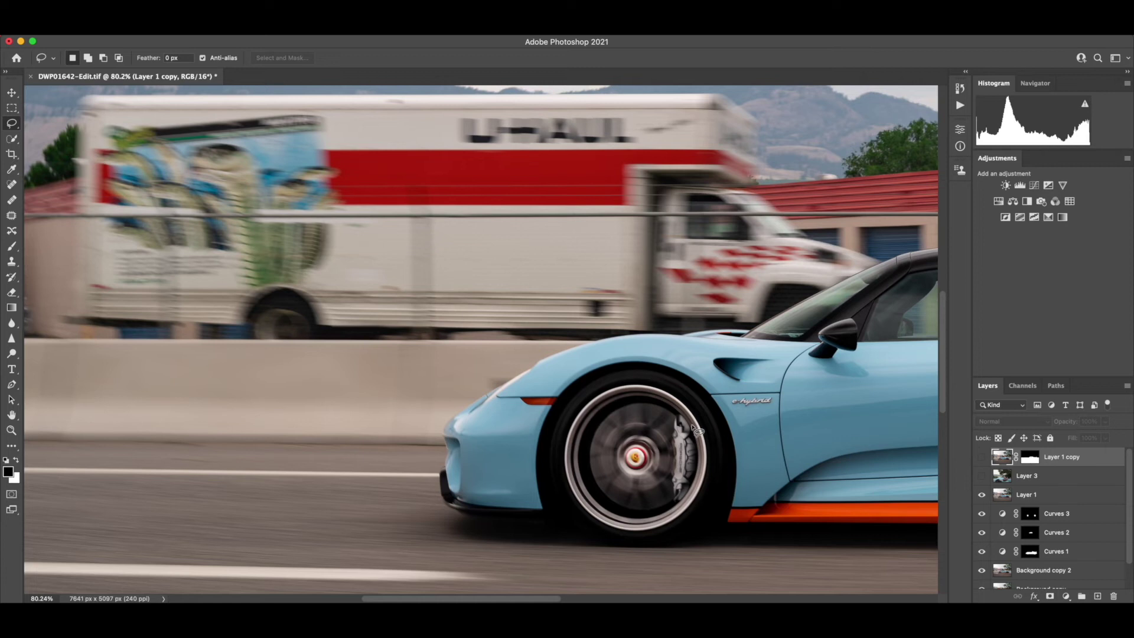
pyautogui.scroll(-6, 696, 430)
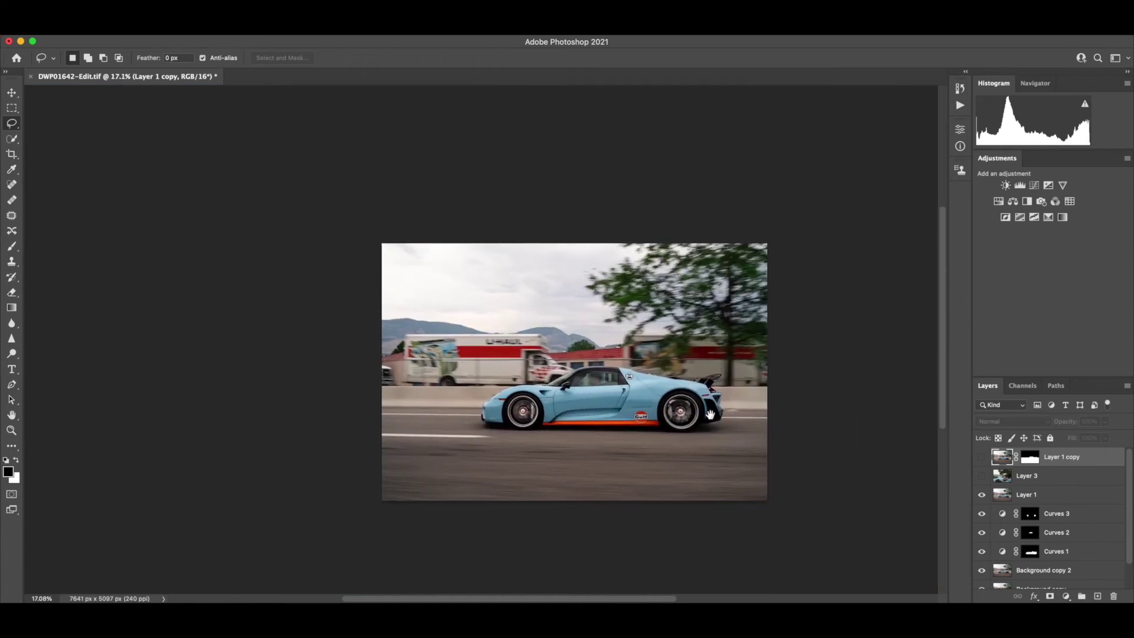
pyautogui.keyDown('super'); pyautogui.click(1030, 461); pyautogui.keyUp('super')
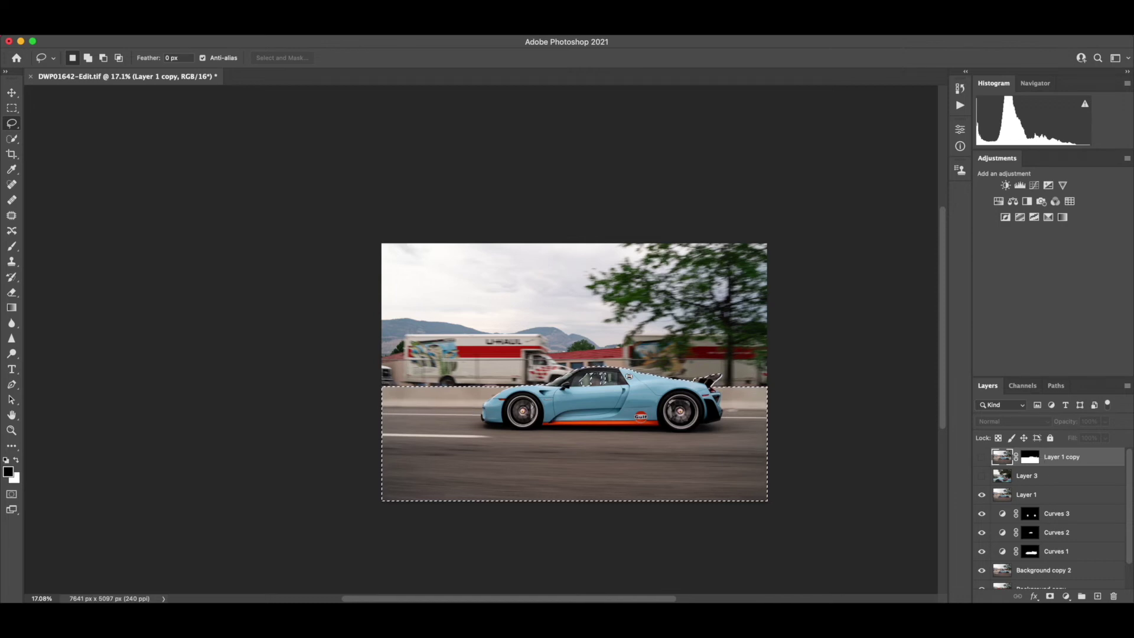
pyautogui.click(981, 456)
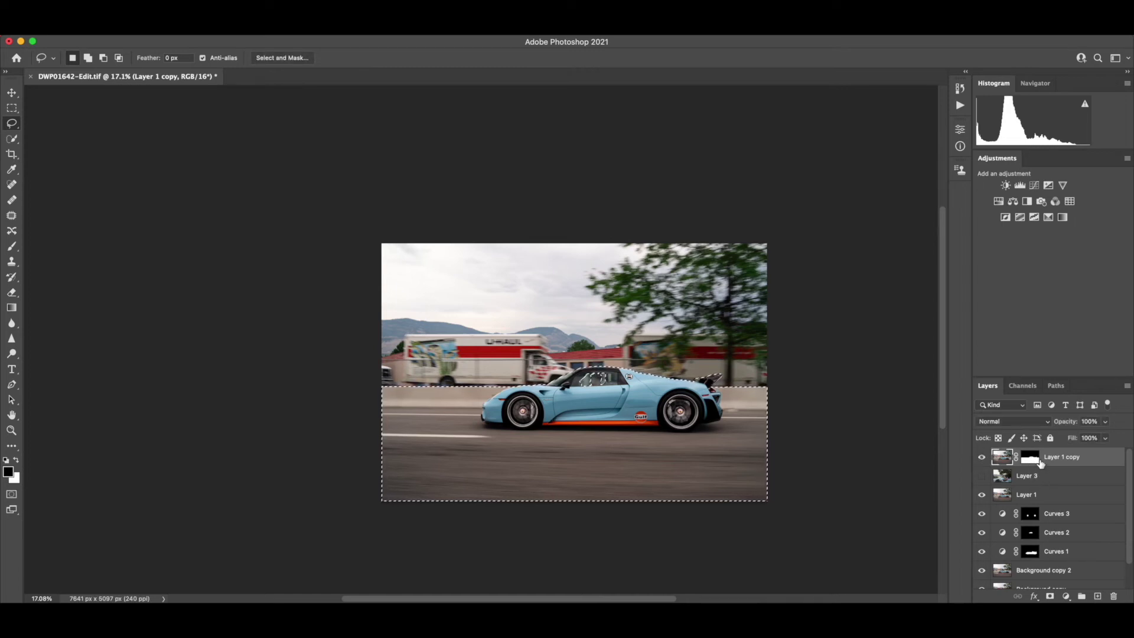
# Step: Make the rear-view photo on Layer 3 visible by itself, and show the masked Layer 1 copy over it
pyautogui.click(982, 457)
pyautogui.click(982, 476)
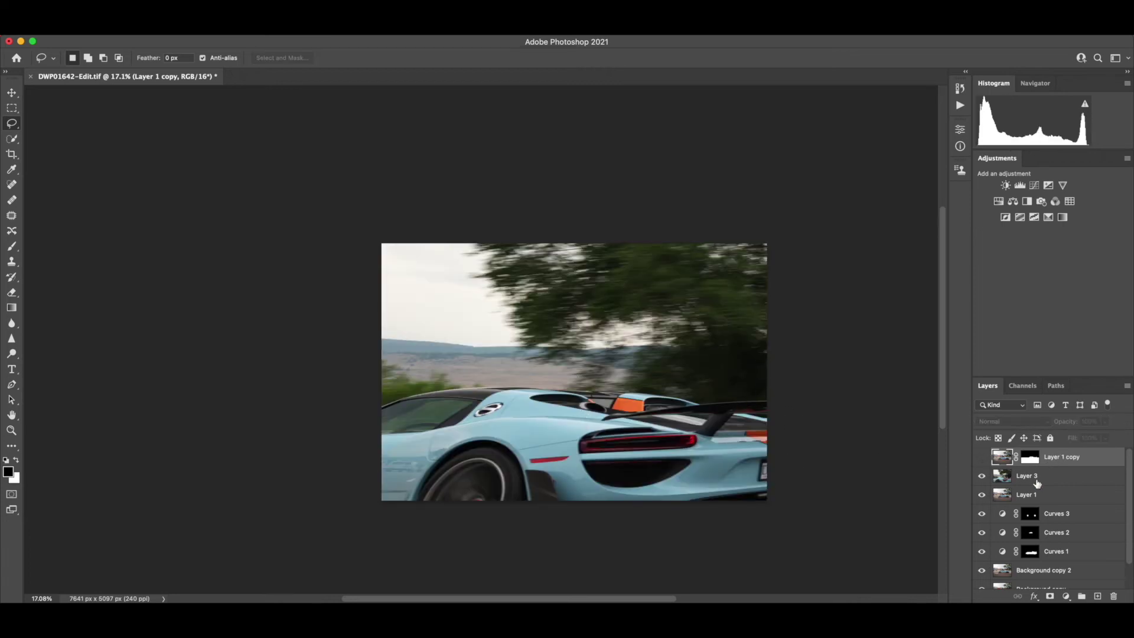
pyautogui.click(982, 458)
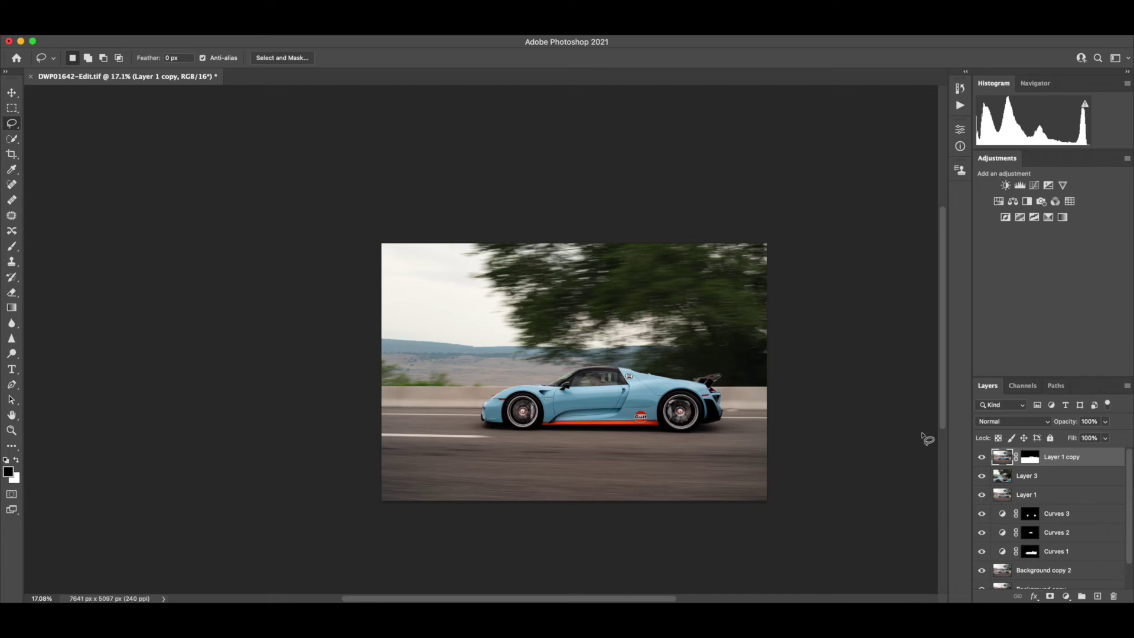
# Step: Compare the composite with and without Layer 3, for the whole image and up close around the car's roof and side windows
pyautogui.click(982, 477)
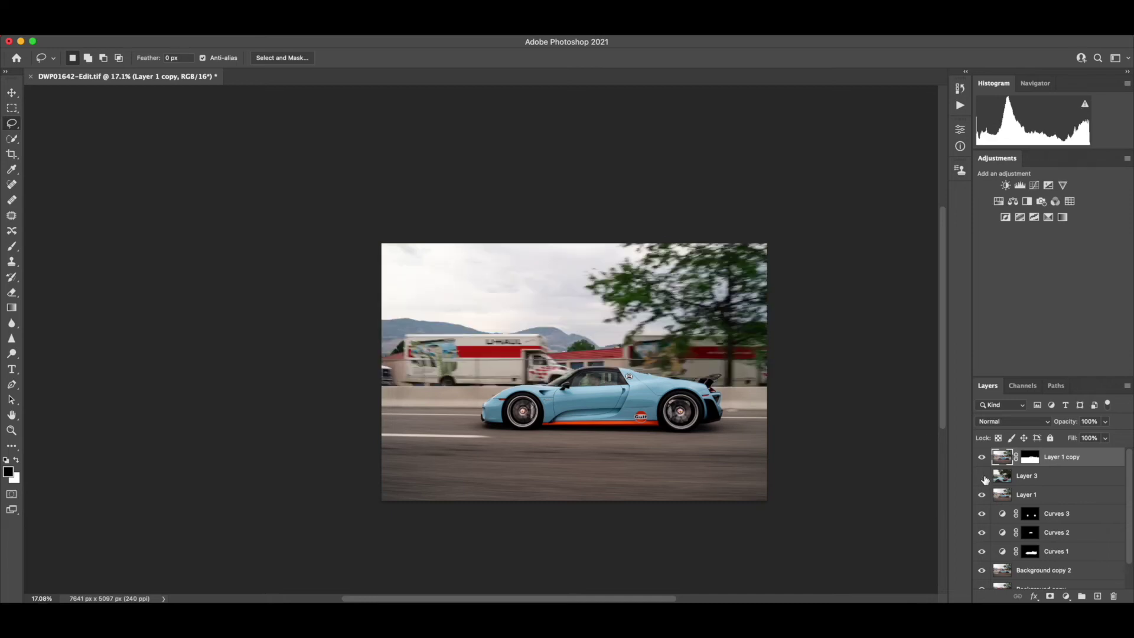
pyautogui.click(983, 476)
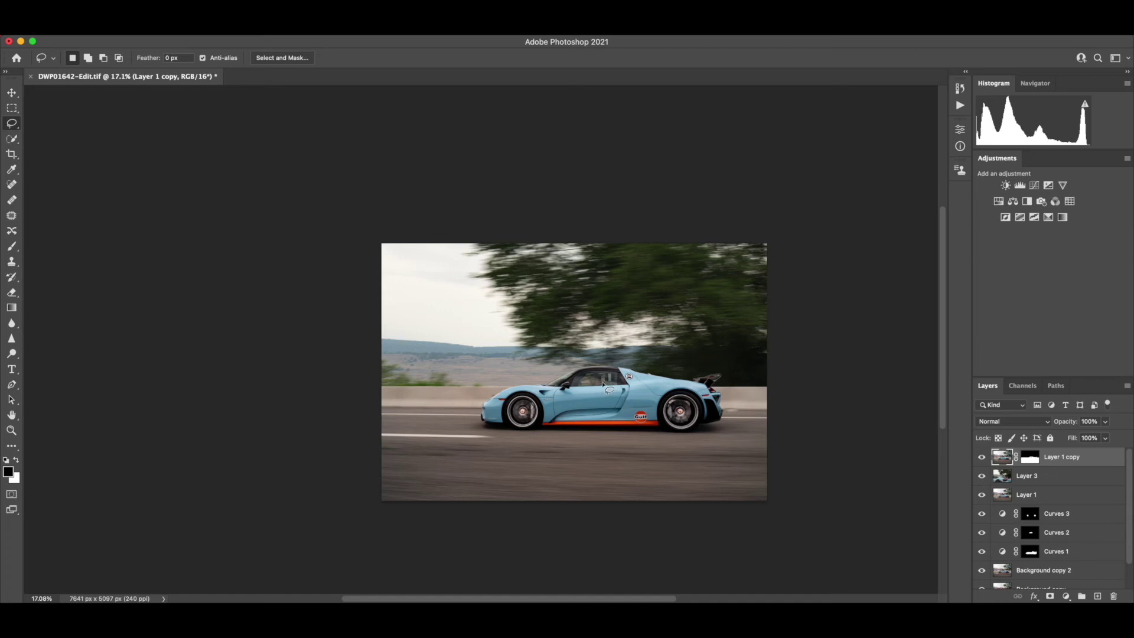
pyautogui.scroll(5, 597, 389)
pyautogui.scroll(2, 602, 385)
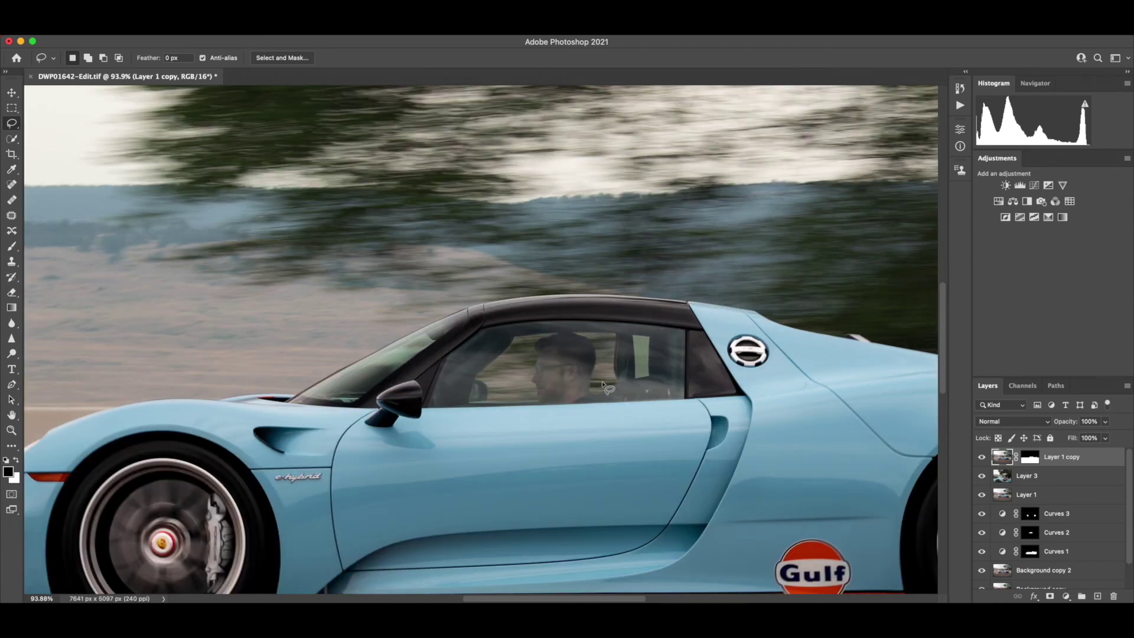
pyautogui.scroll(1, 603, 385)
pyautogui.scroll(2, 539, 324)
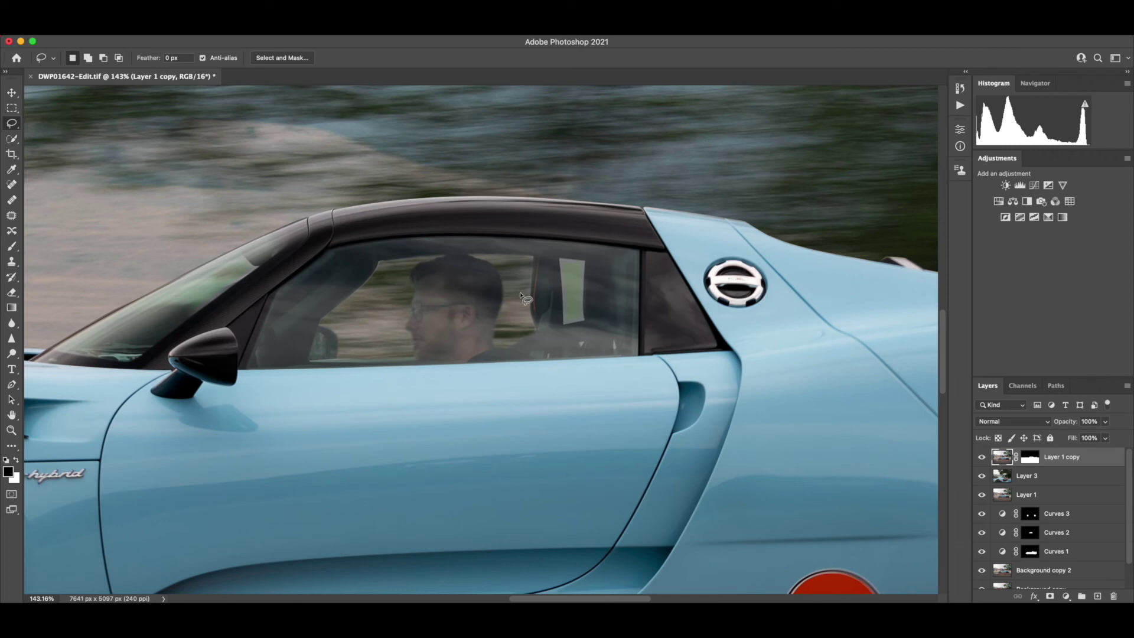
pyautogui.click(982, 476)
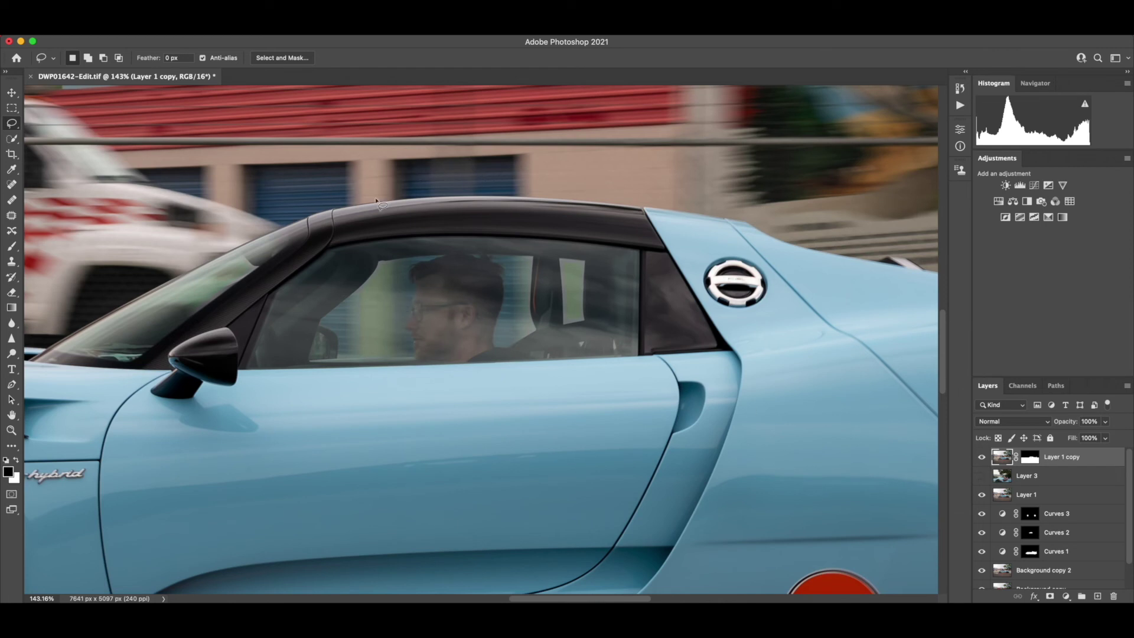
pyautogui.click(981, 476)
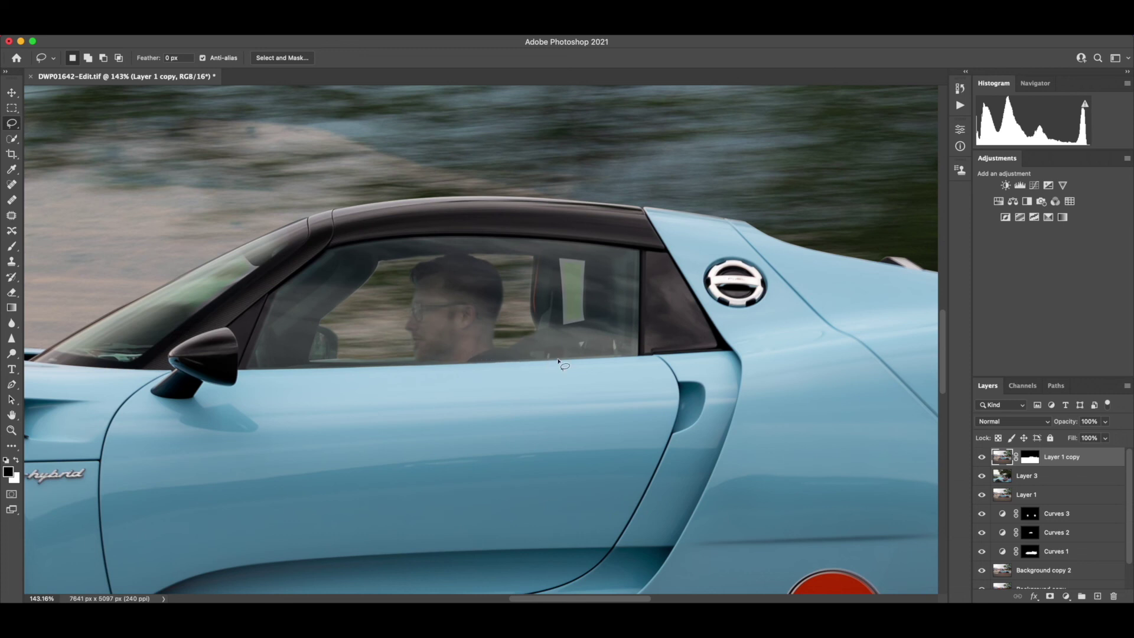
pyautogui.scroll(-10, 559, 362)
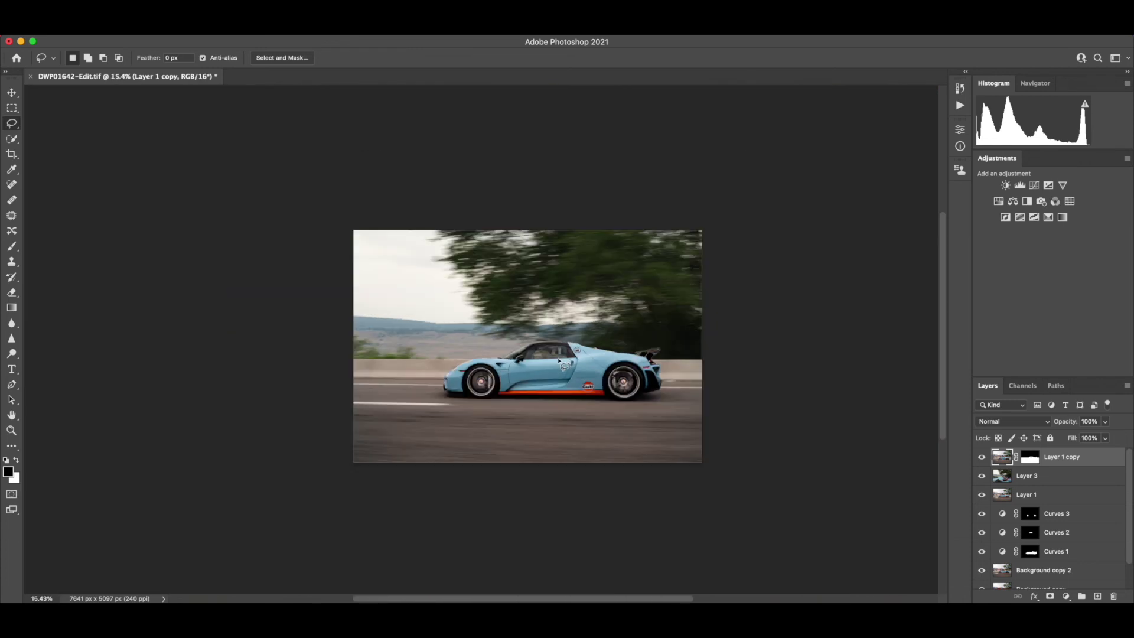